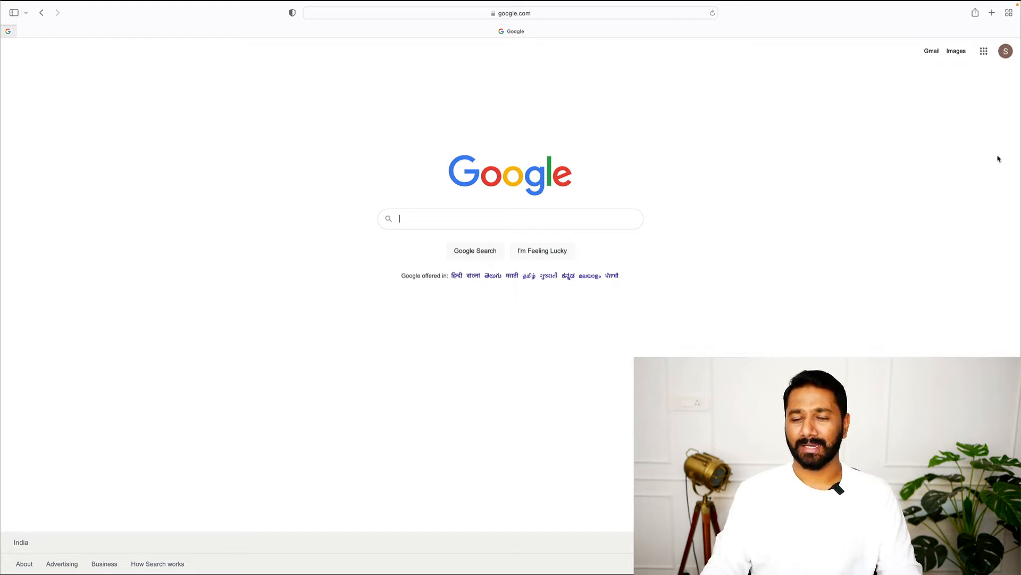
- Switch to Google Calendar and start an event on Monday, September 19, titled "Meet with" plus the contact's first name
{"action": "left_click", "coordinate": [984, 51]}
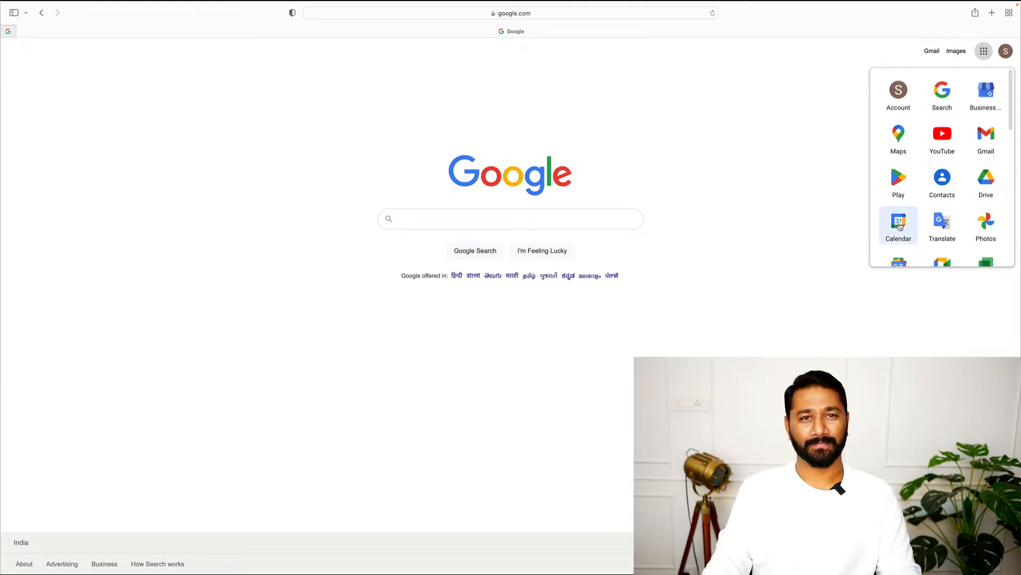
{"action": "left_click", "coordinate": [899, 227]}
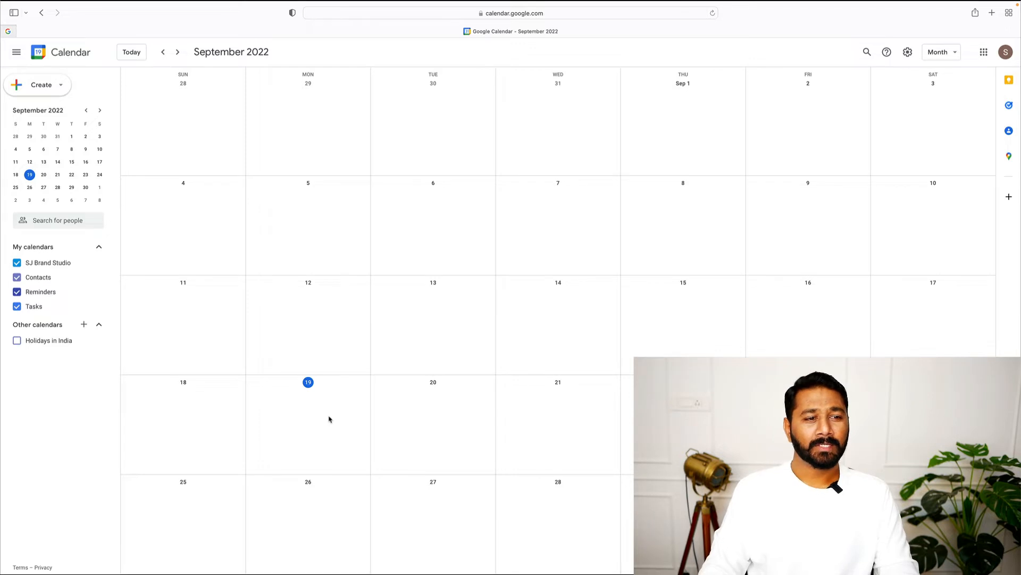
{"action": "left_click", "coordinate": [311, 404]}
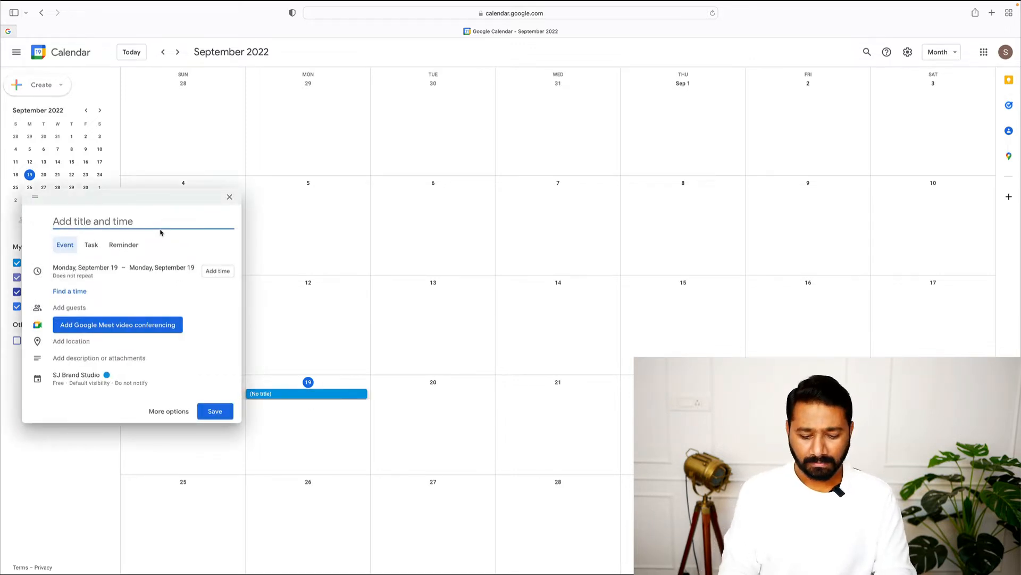
{"action": "type", "text": "Meet wi"}
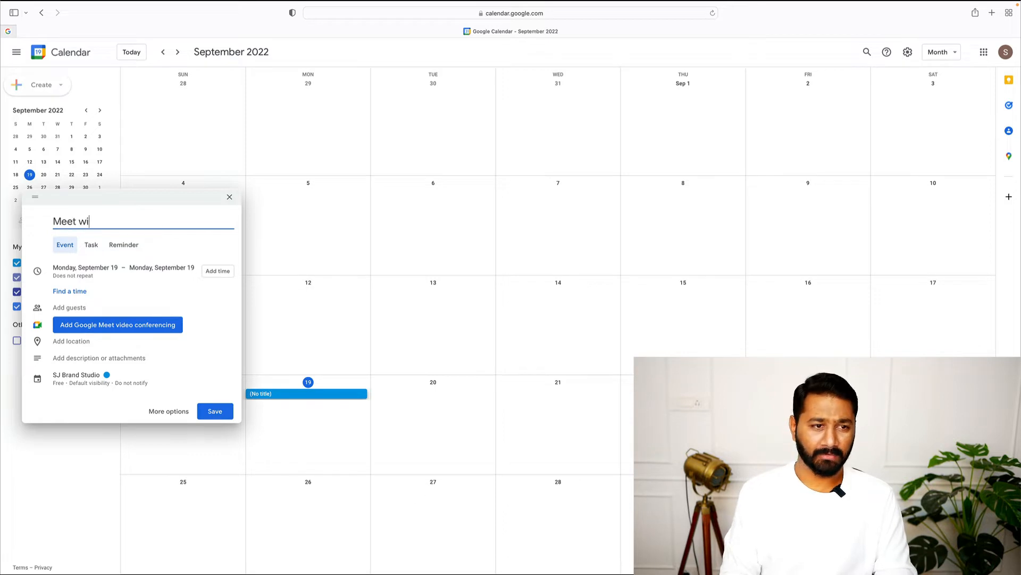
{"action": "type", "text": "th Jimm"}
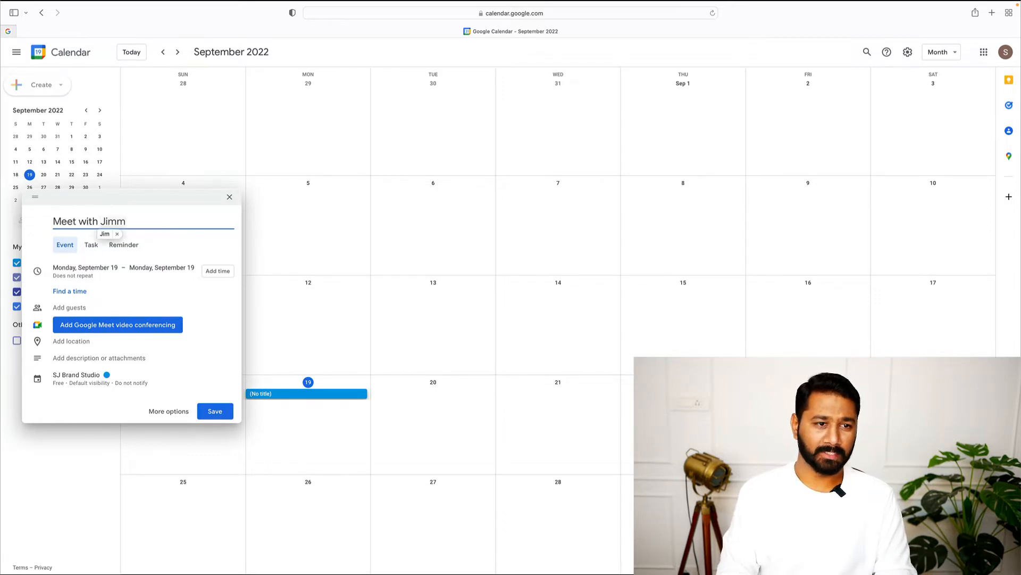
{"action": "type", "text": "y"}
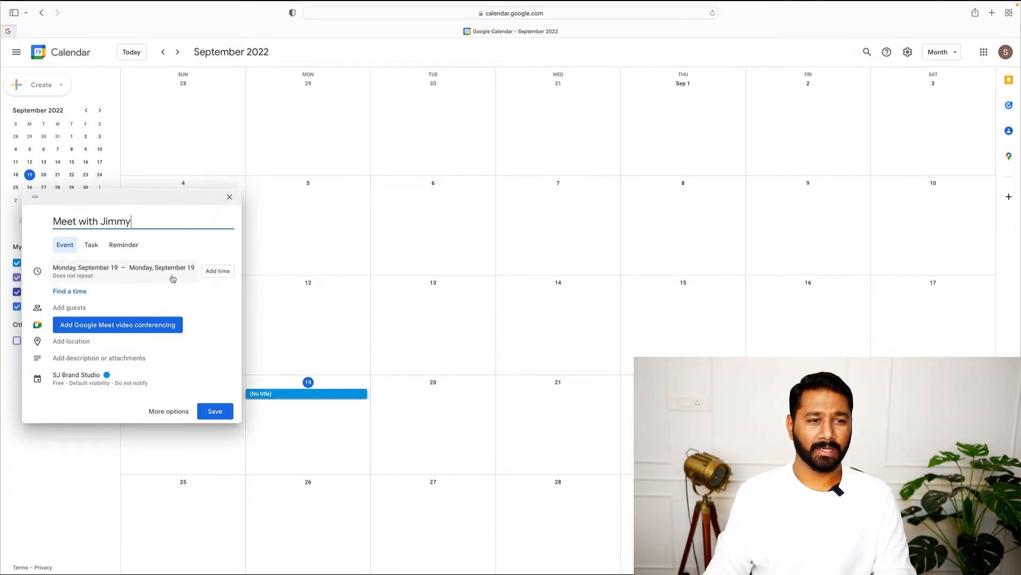
- Set the September 19 event's start time to 3:00pm and save the event
{"action": "left_click", "coordinate": [210, 271]}
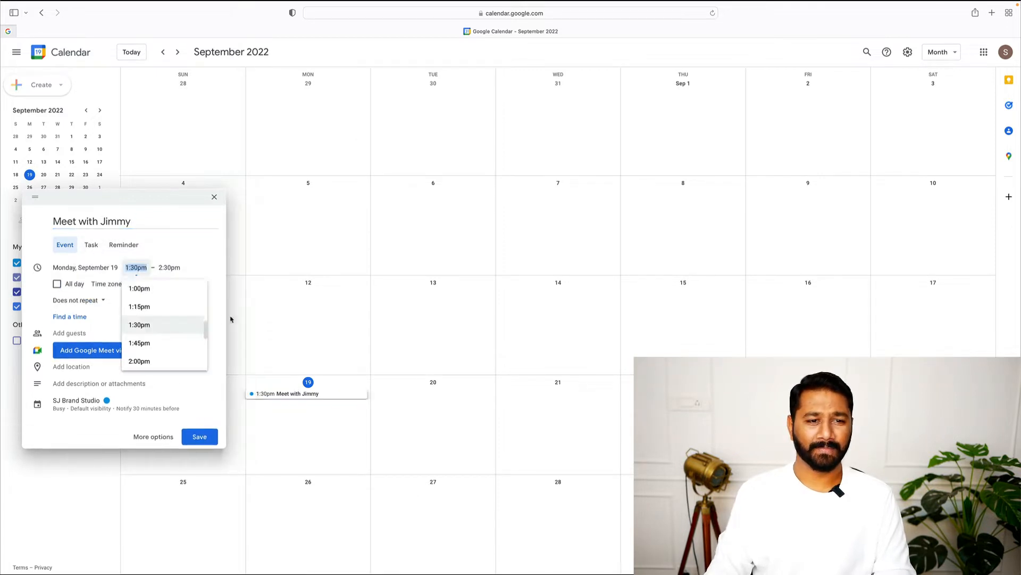
{"action": "scroll", "coordinate": [162, 327], "scroll_direction": "down", "scroll_amount": 2}
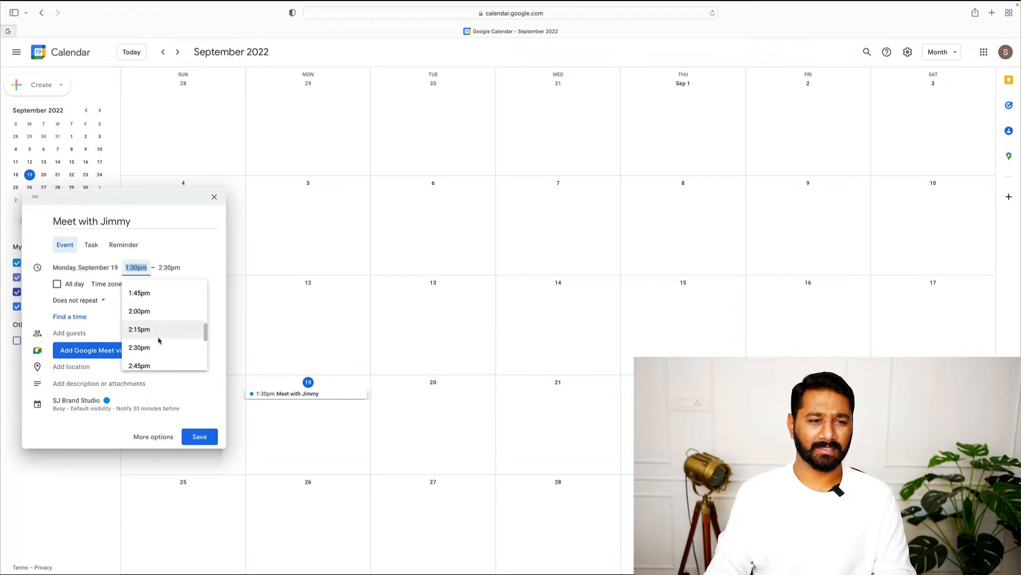
{"action": "scroll", "coordinate": [158, 341], "scroll_direction": "down", "scroll_amount": 2}
{"action": "left_click", "coordinate": [143, 312]}
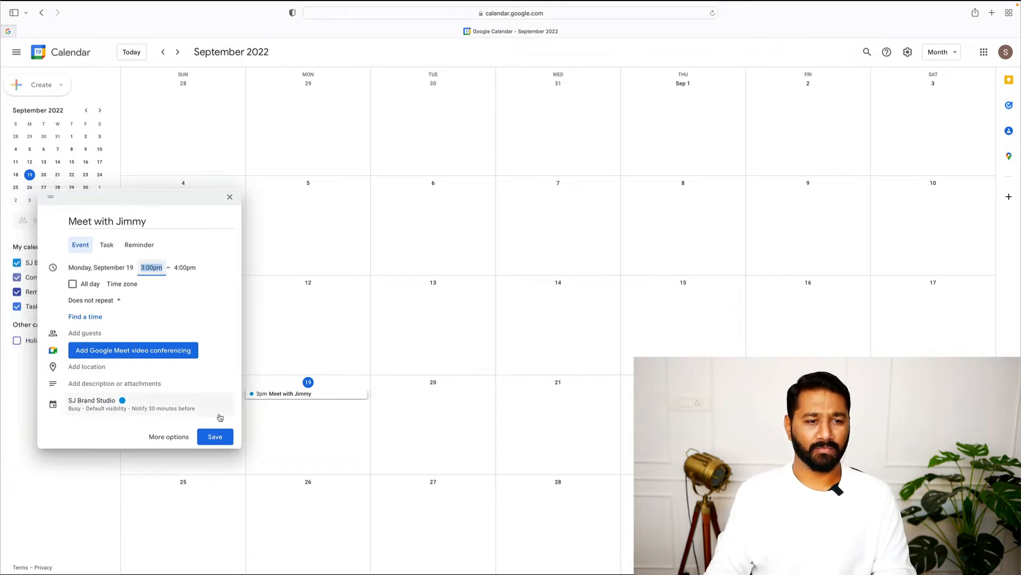
{"action": "left_click", "coordinate": [213, 439]}
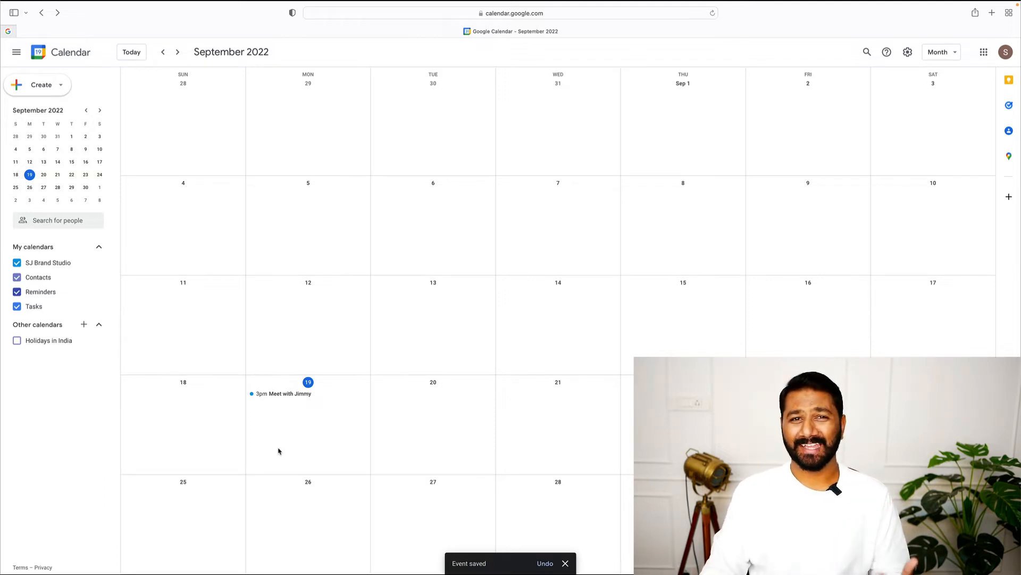
- Show the Holidays in India calendar and browse the full list of regional holiday calendars of interest
{"action": "left_click", "coordinate": [17, 341]}
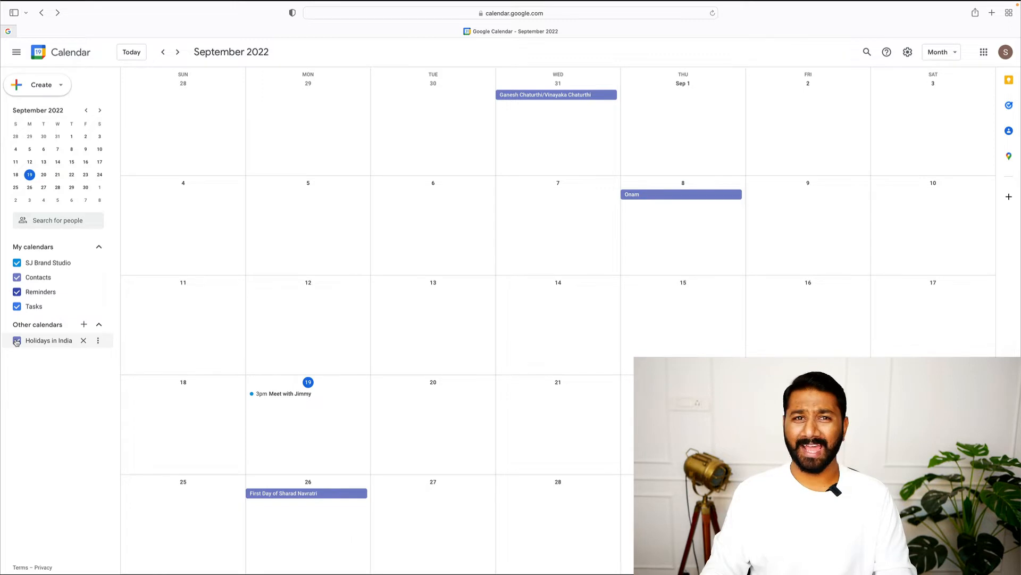
{"action": "left_click", "coordinate": [83, 324]}
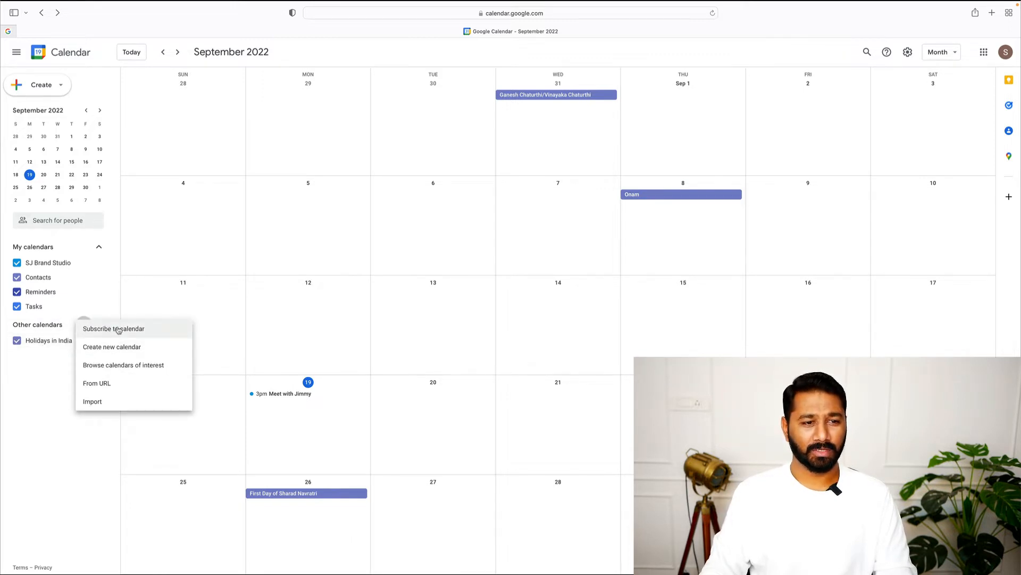
{"action": "left_click", "coordinate": [123, 367]}
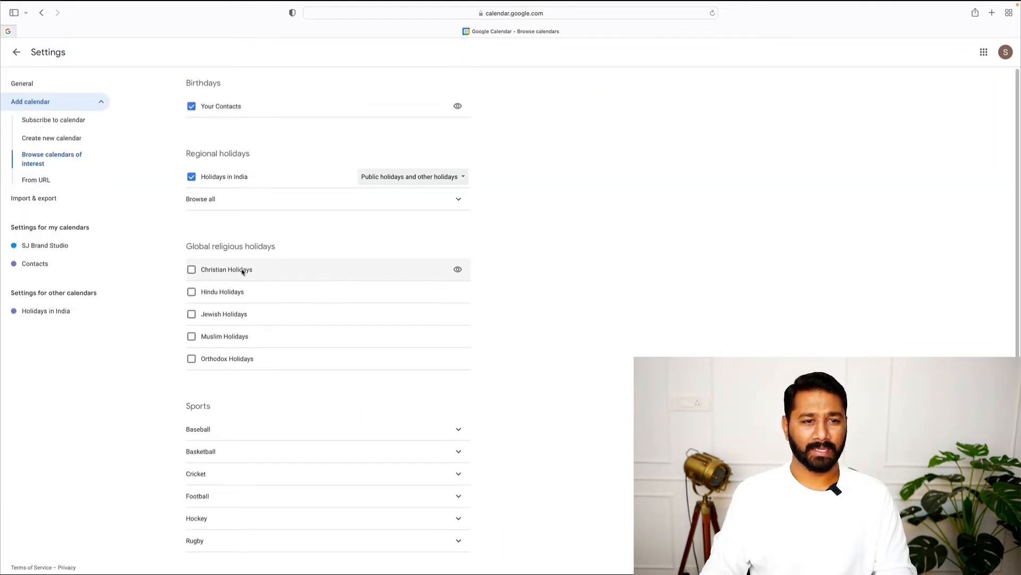
{"action": "left_click", "coordinate": [458, 199]}
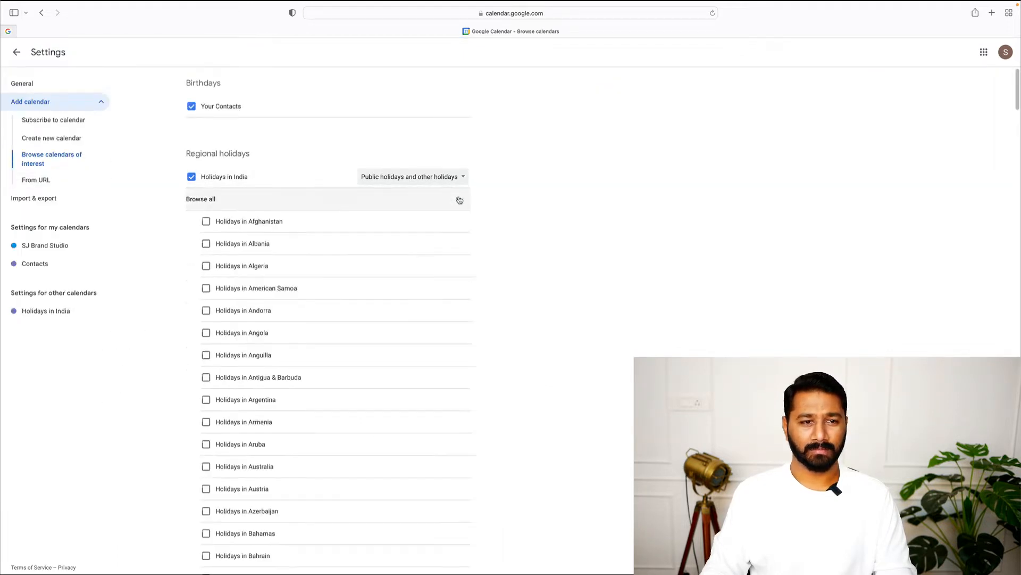
{"action": "scroll", "coordinate": [401, 285], "scroll_direction": "down", "scroll_amount": 15}
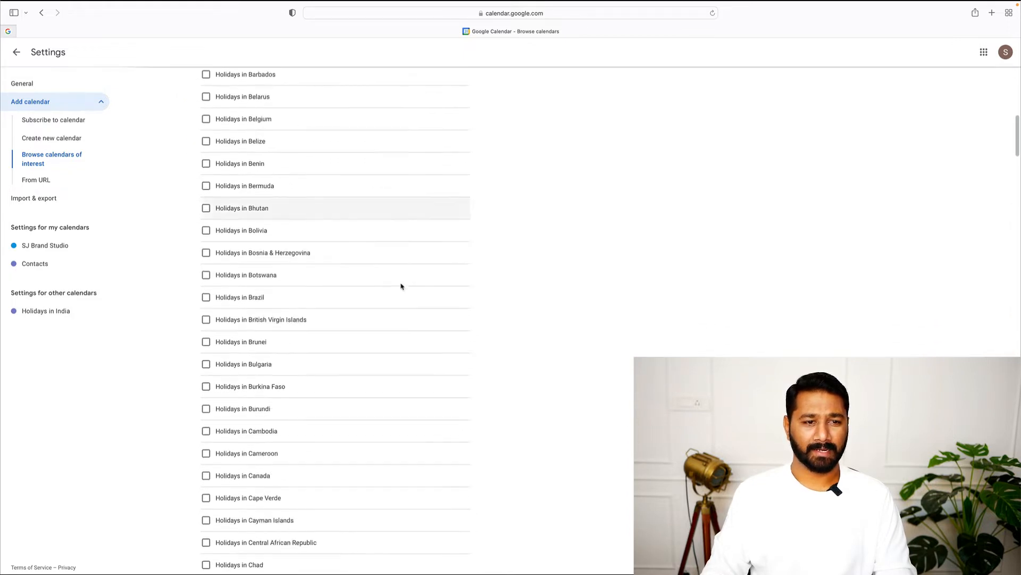
{"action": "scroll", "coordinate": [401, 286], "scroll_direction": "down", "scroll_amount": 20}
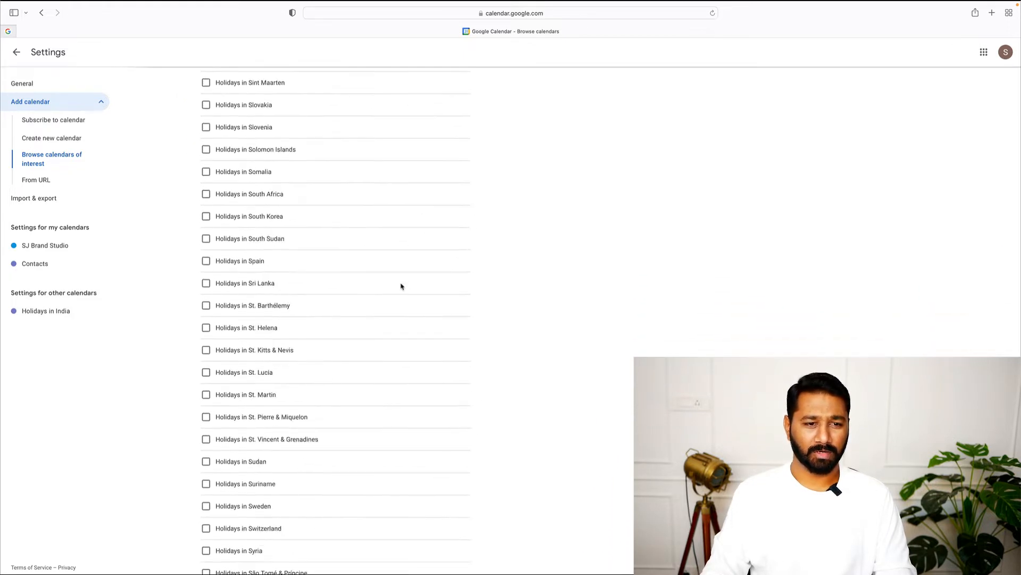
{"action": "scroll", "coordinate": [349, 349], "scroll_direction": "up", "scroll_amount": 10}
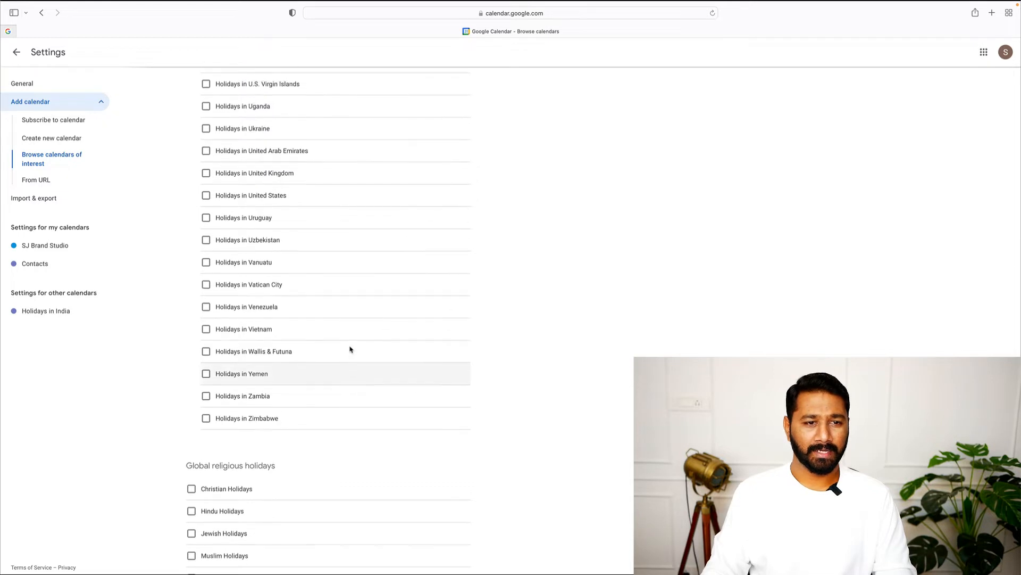
{"action": "scroll", "coordinate": [211, 353], "scroll_direction": "up", "scroll_amount": 2}
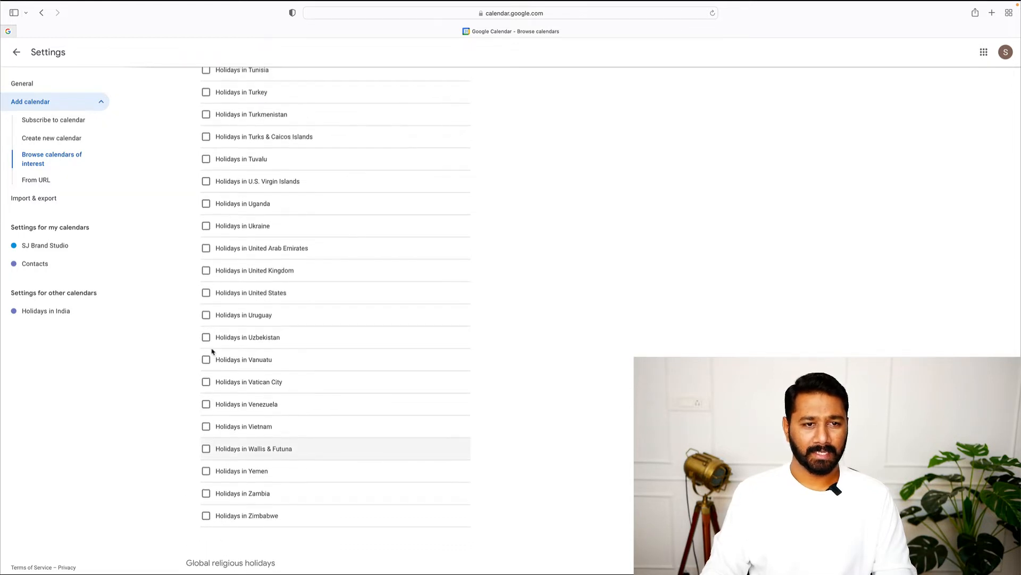
- Add the regional holiday calendars for United Arab Emirates, United Kingdom and United States
{"action": "left_click", "coordinate": [206, 256]}
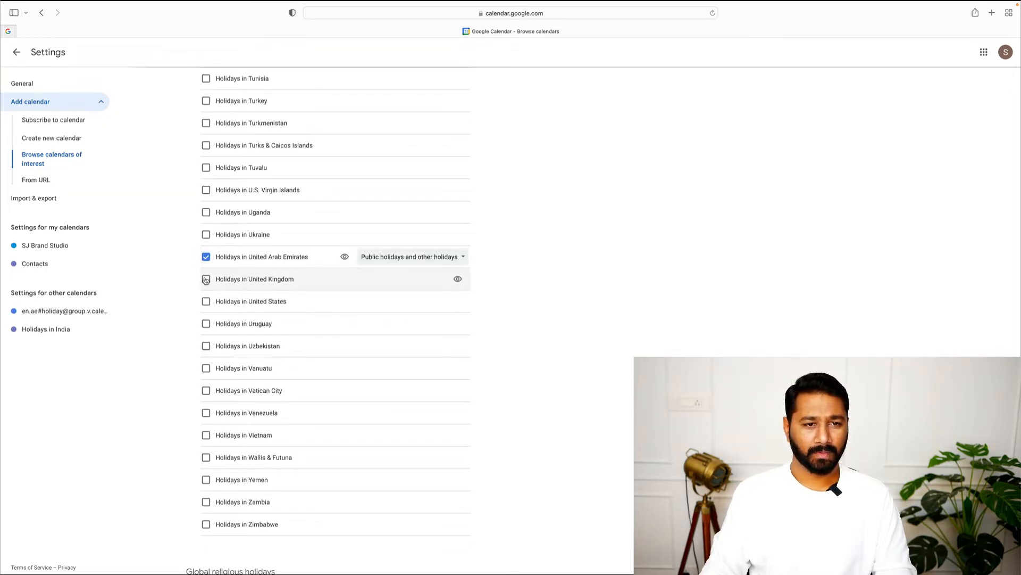
{"action": "left_click", "coordinate": [206, 280]}
{"action": "left_click", "coordinate": [206, 302]}
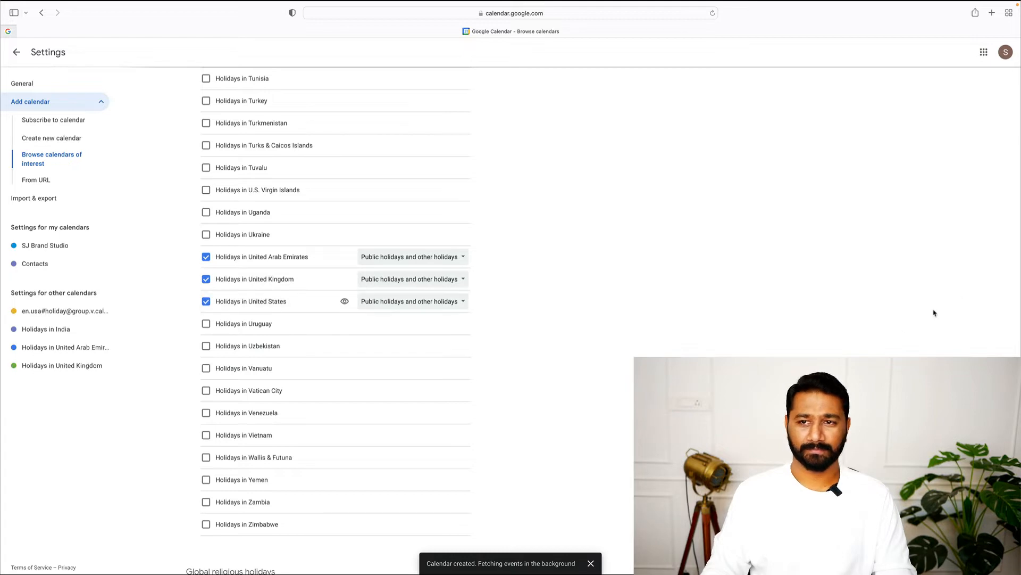
{"action": "scroll", "coordinate": [631, 344], "scroll_direction": "down", "scroll_amount": 10}
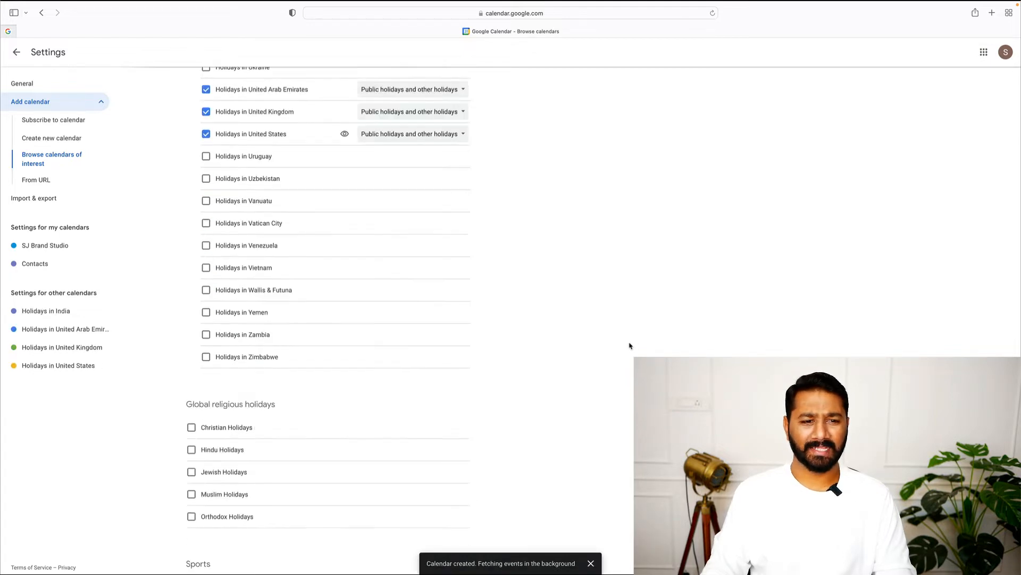
{"action": "scroll", "coordinate": [107, 116], "scroll_direction": "up", "scroll_amount": 20}
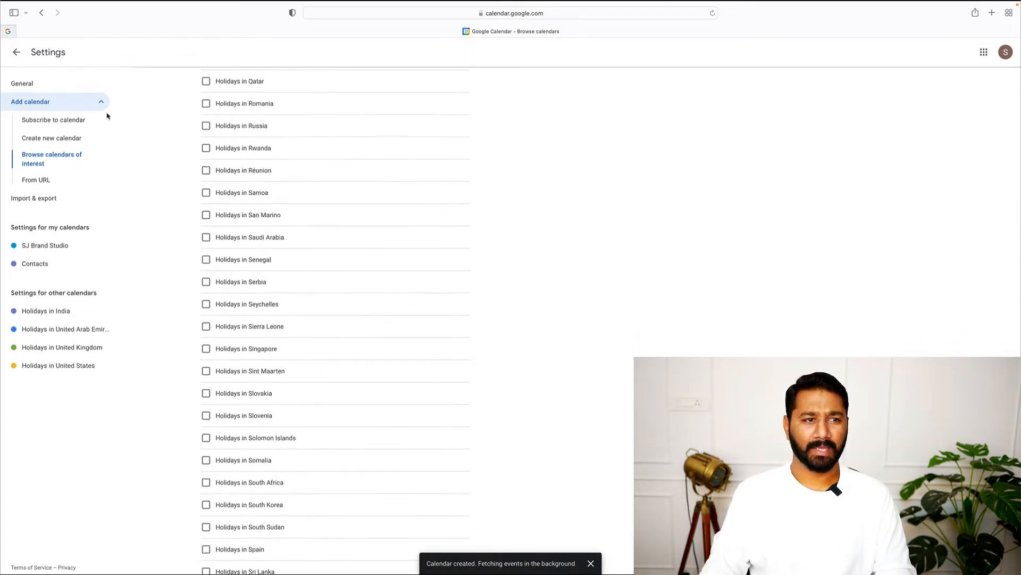
- Return to the month view and set the Holidays in United States calendar's colour to purple
{"action": "left_click", "coordinate": [17, 52]}
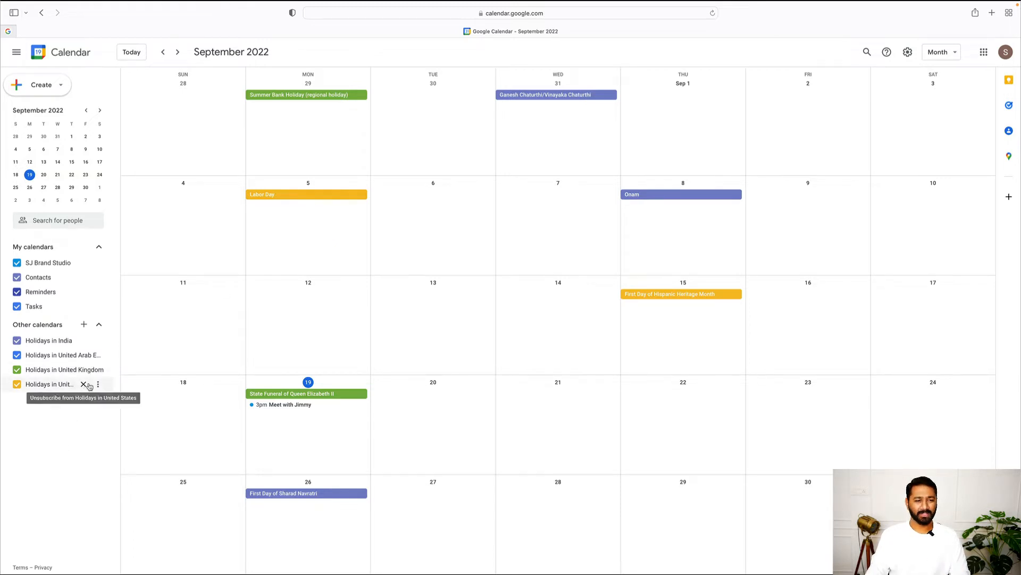
{"action": "left_click", "coordinate": [98, 383]}
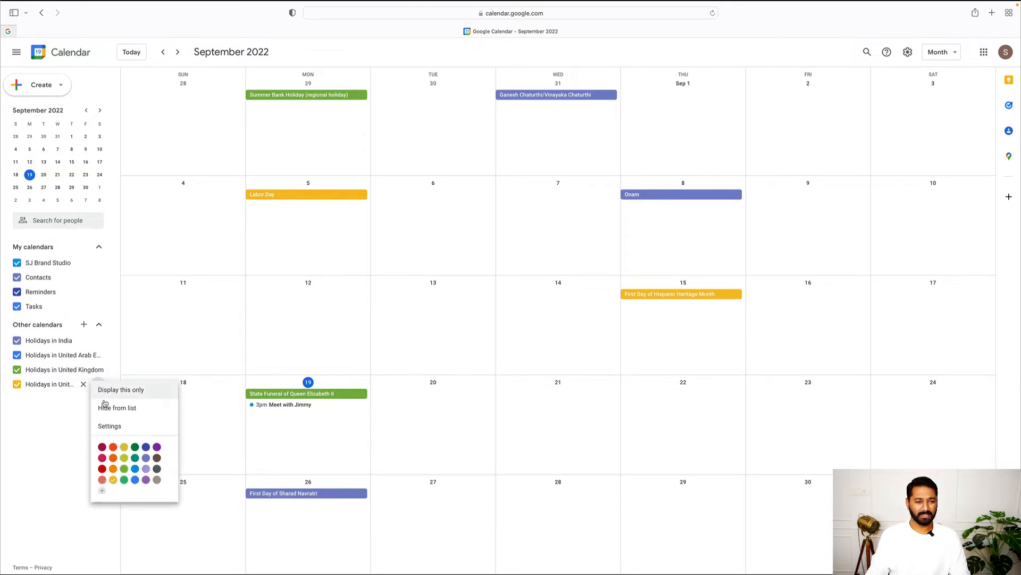
{"action": "left_click", "coordinate": [157, 448]}
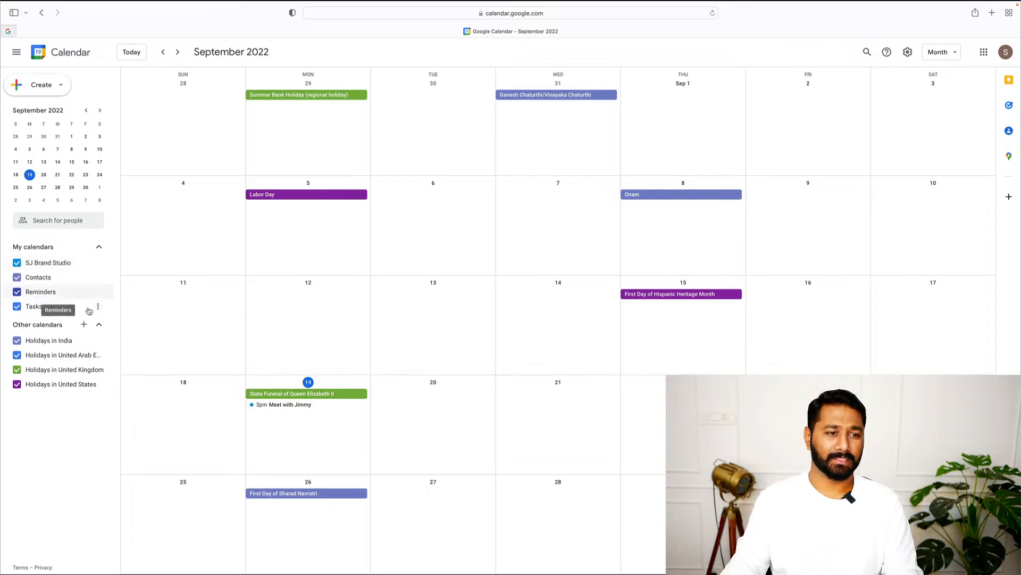
- Start a new calendar and name it "Sale Prospect Meets"
{"action": "left_click", "coordinate": [84, 324]}
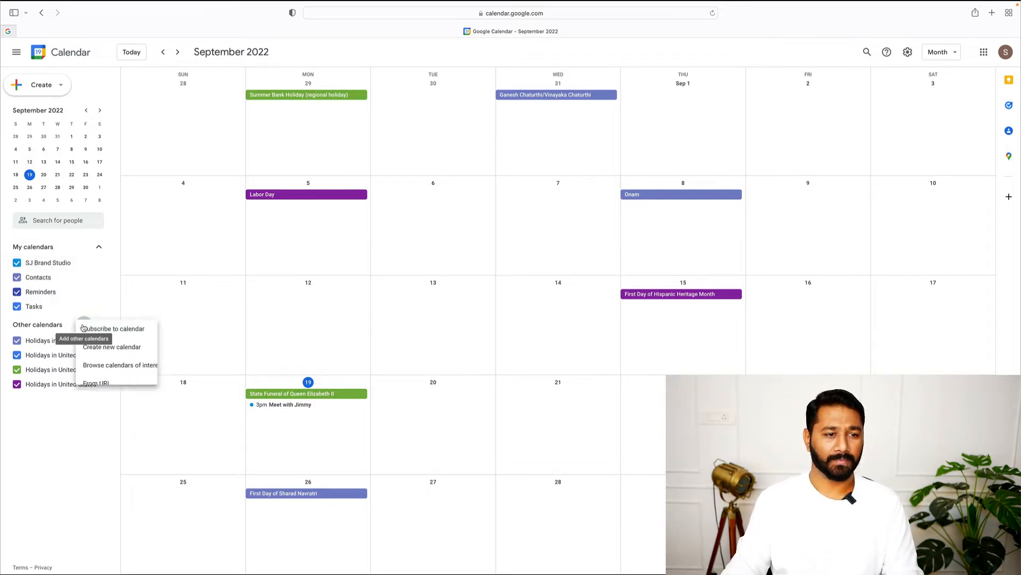
{"action": "left_click", "coordinate": [114, 347]}
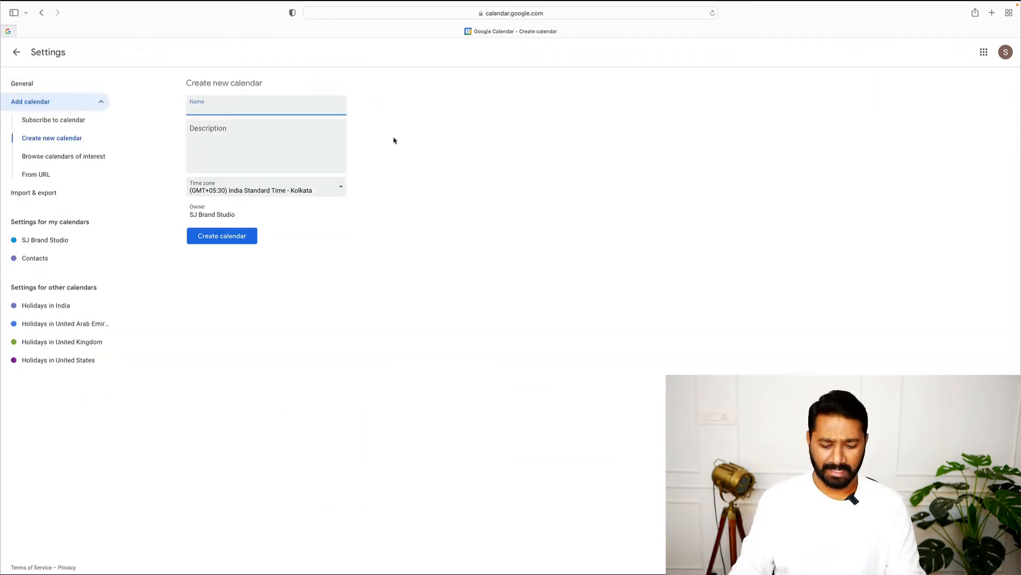
{"action": "type", "text": "Biz Meets"}
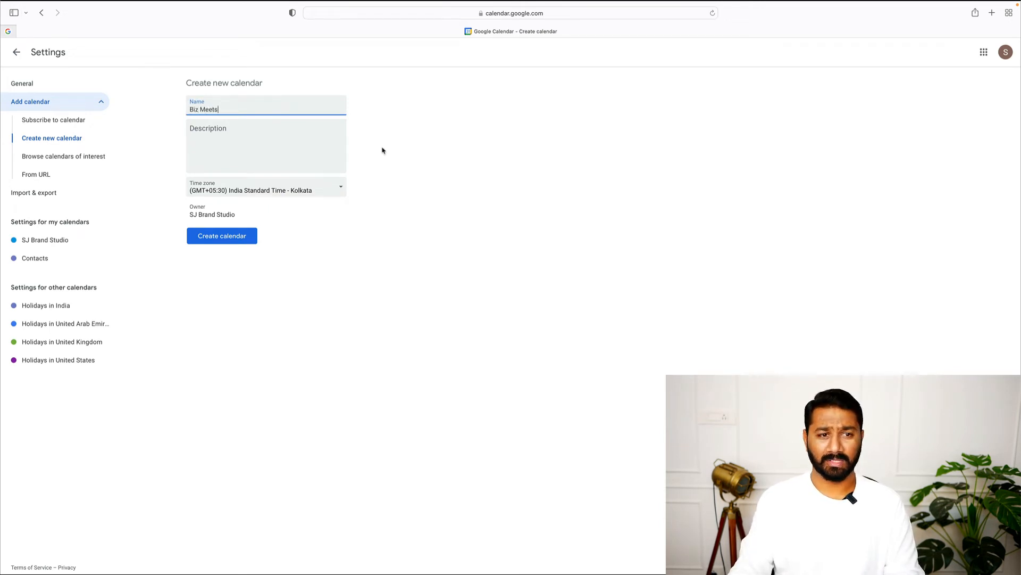
{"action": "type", "text": "Sale Propec"}
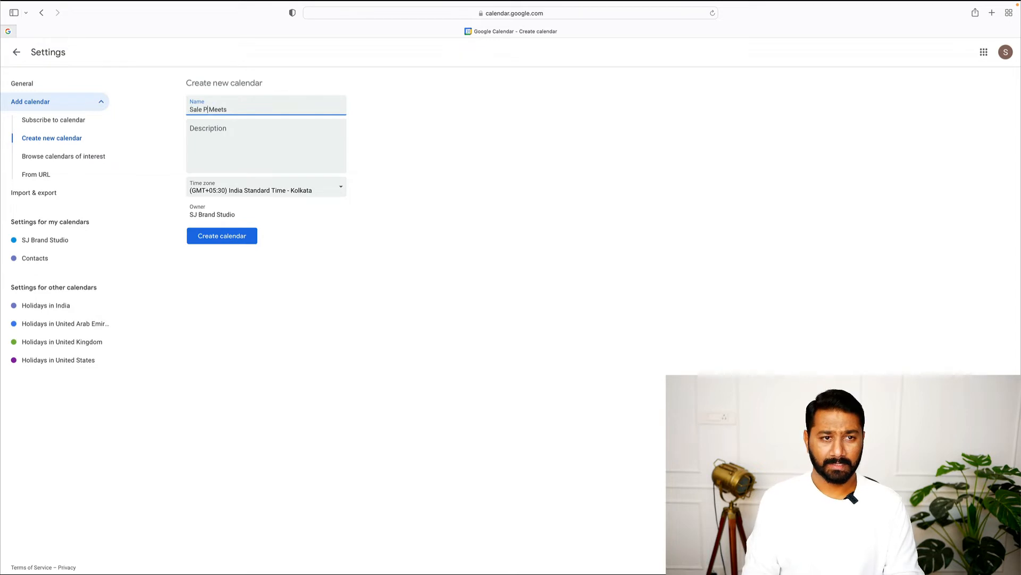
{"action": "type", "text": "t"}
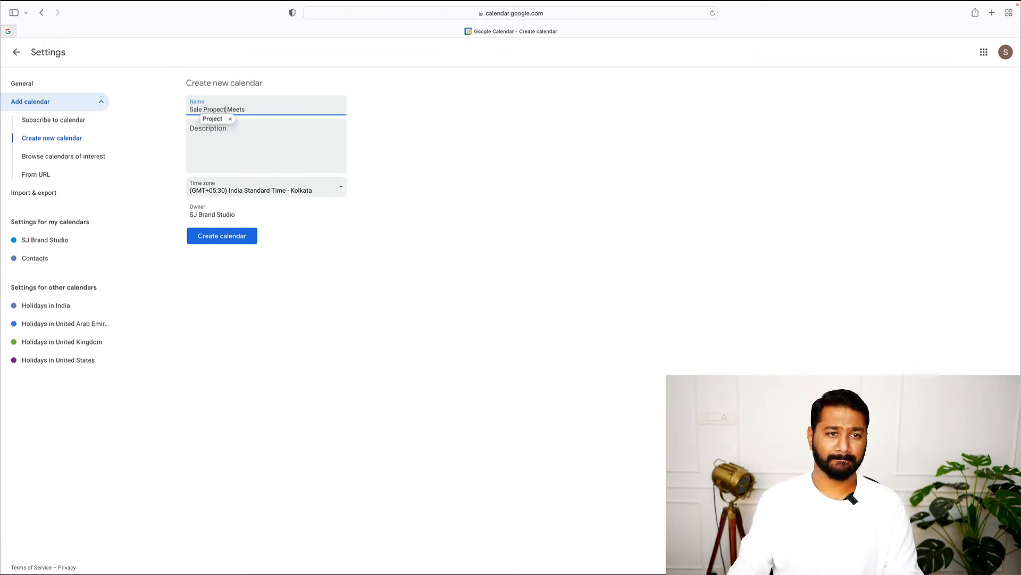
{"action": "left_click", "coordinate": [234, 142]}
- Look through the time zone options, keep India Standard Time - Kolkata, and create the calendar
{"action": "left_click", "coordinate": [312, 187]}
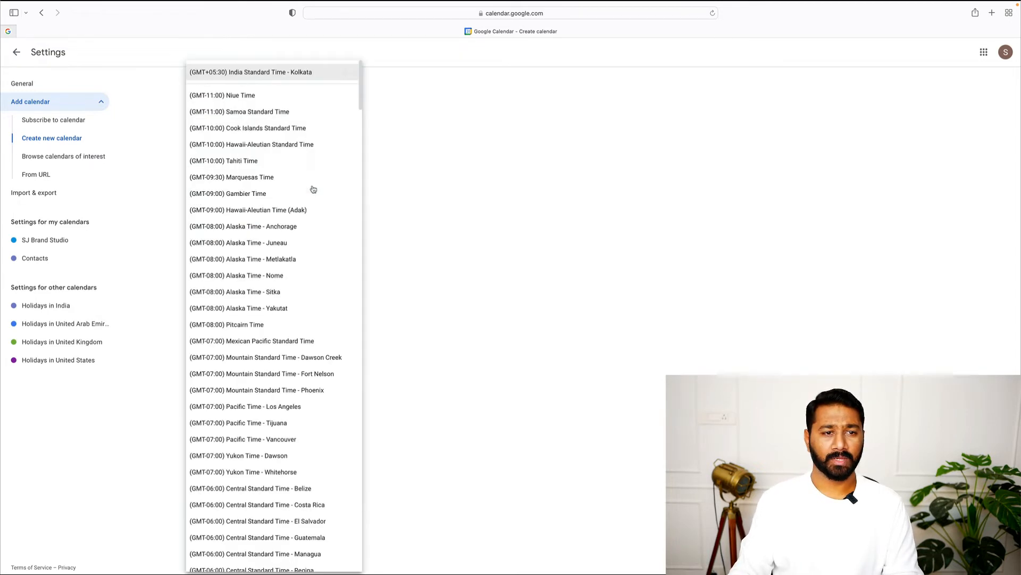
{"action": "scroll", "coordinate": [289, 297], "scroll_direction": "down", "scroll_amount": 20}
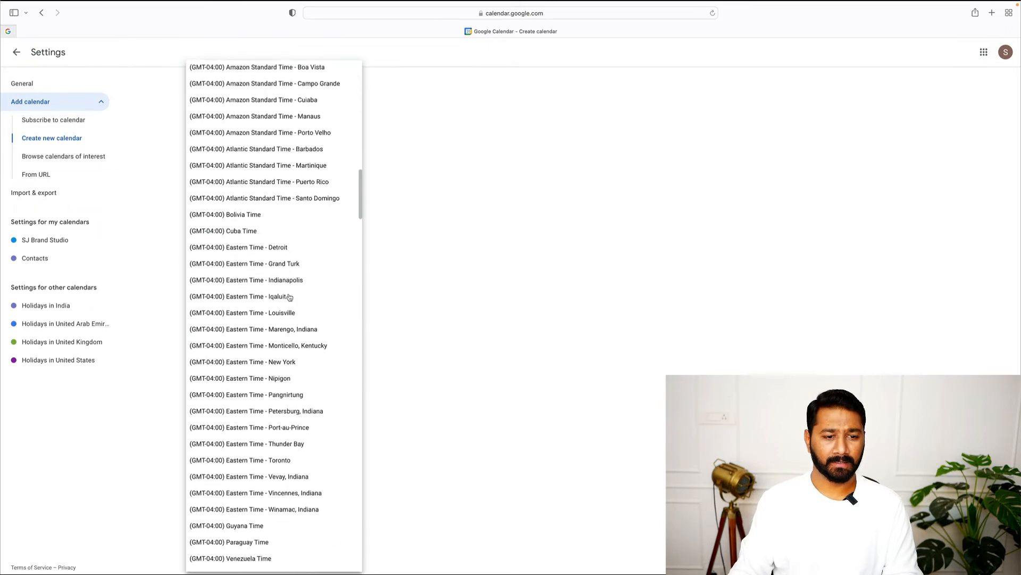
{"action": "scroll", "coordinate": [289, 297], "scroll_direction": "up", "scroll_amount": 20}
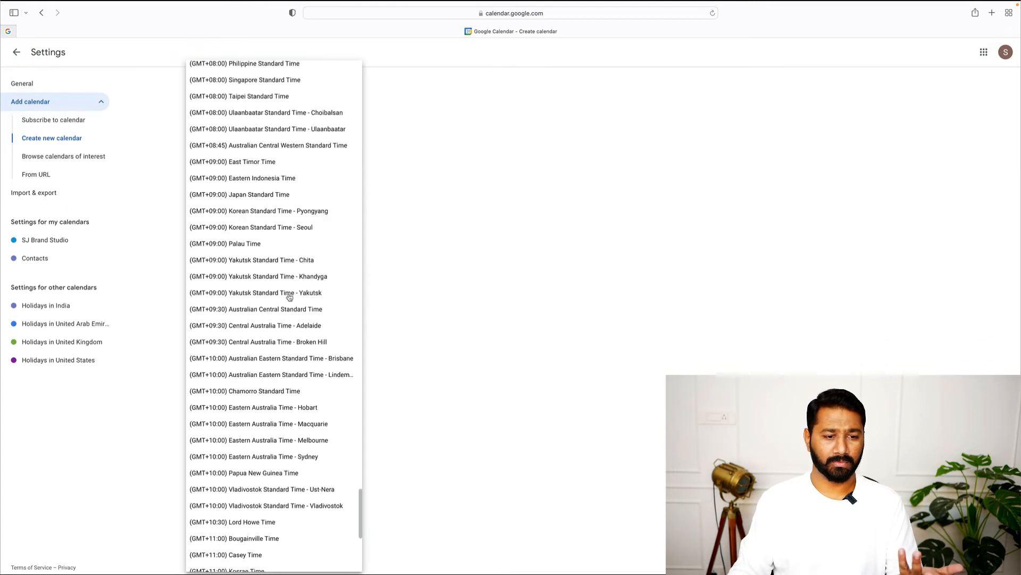
{"action": "scroll", "coordinate": [320, 106], "scroll_direction": "up", "scroll_amount": 2}
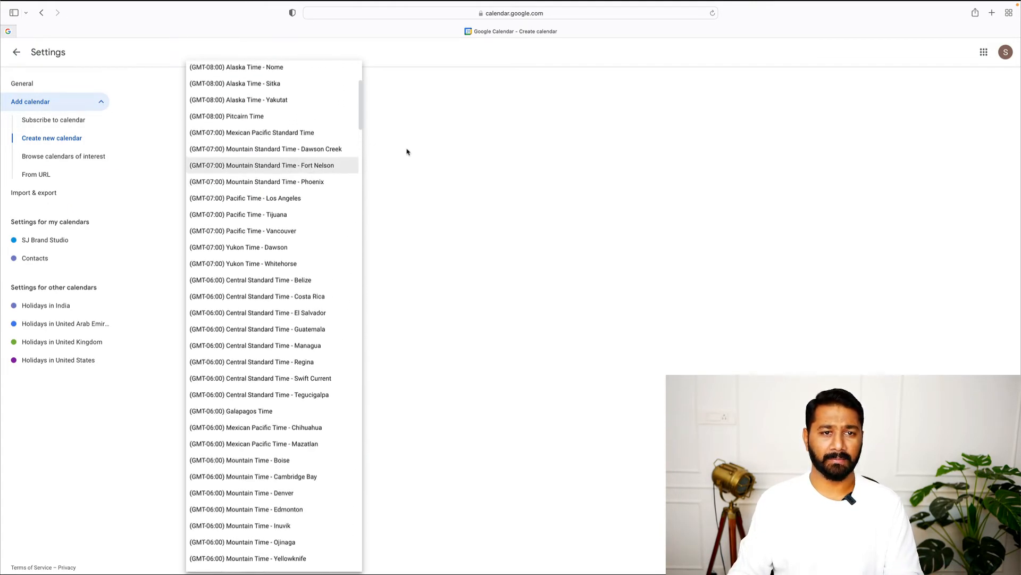
{"action": "left_click", "coordinate": [410, 154]}
{"action": "left_click", "coordinate": [239, 235]}
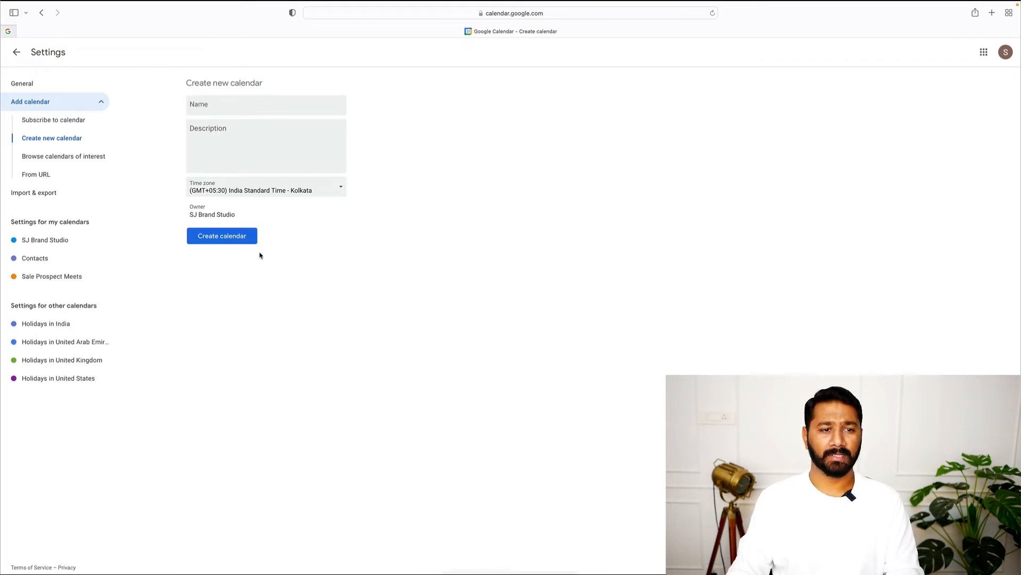
- Create another calendar named "Client B Day Calendar" and set its colour to grey
{"action": "left_click", "coordinate": [17, 52]}
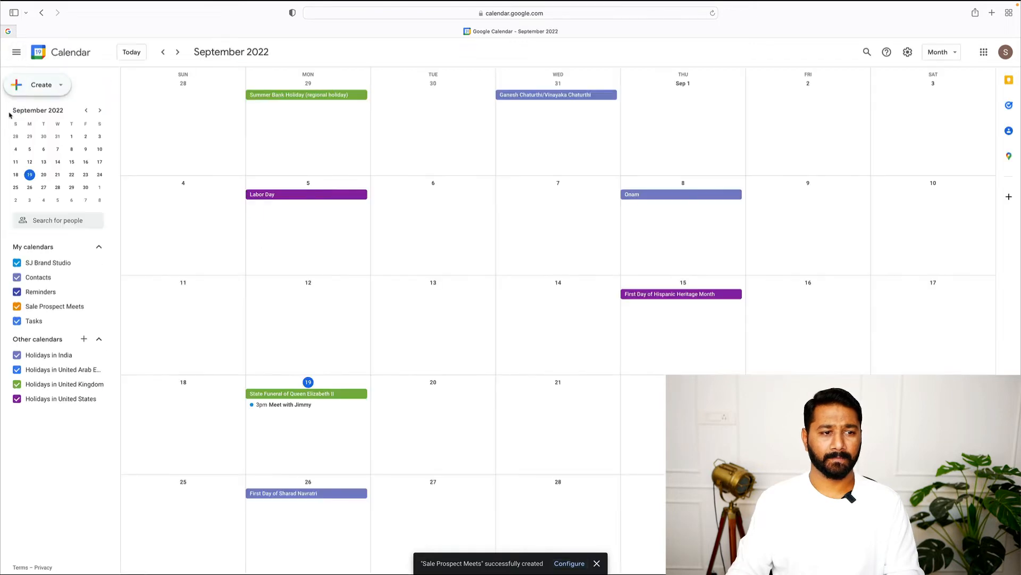
{"action": "left_click", "coordinate": [84, 340]}
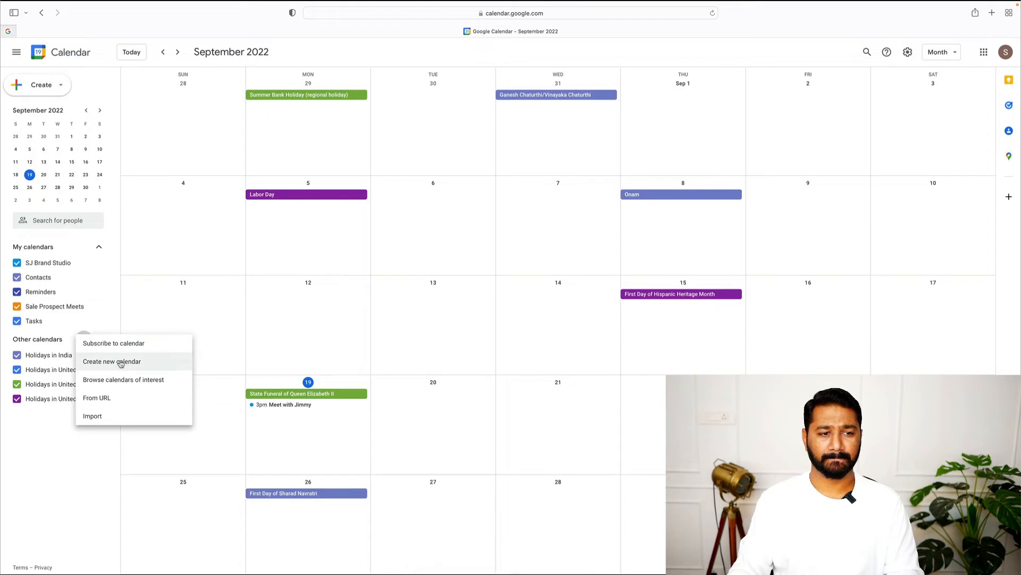
{"action": "left_click", "coordinate": [121, 364]}
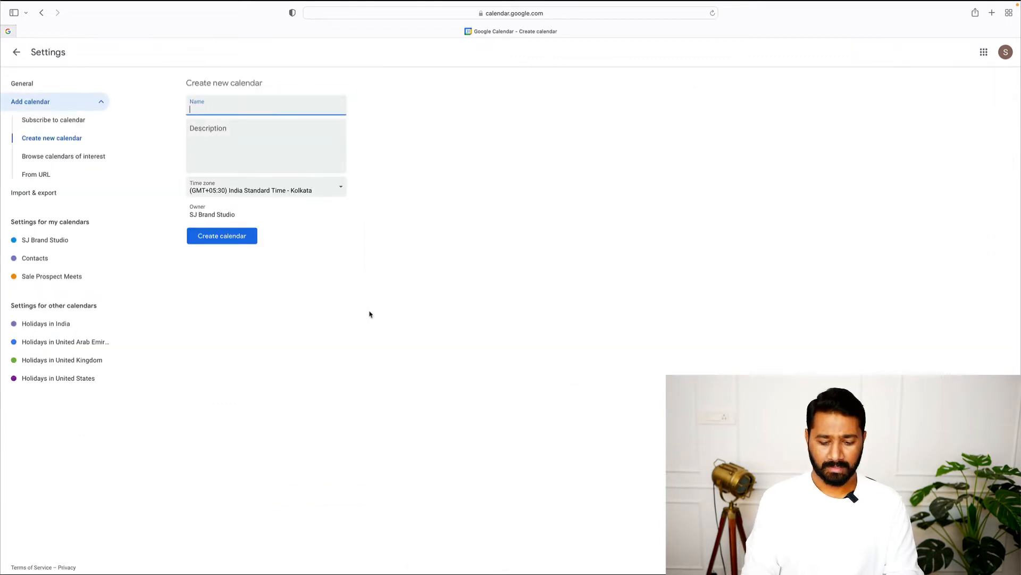
{"action": "type", "text": "Client B Day calen"}
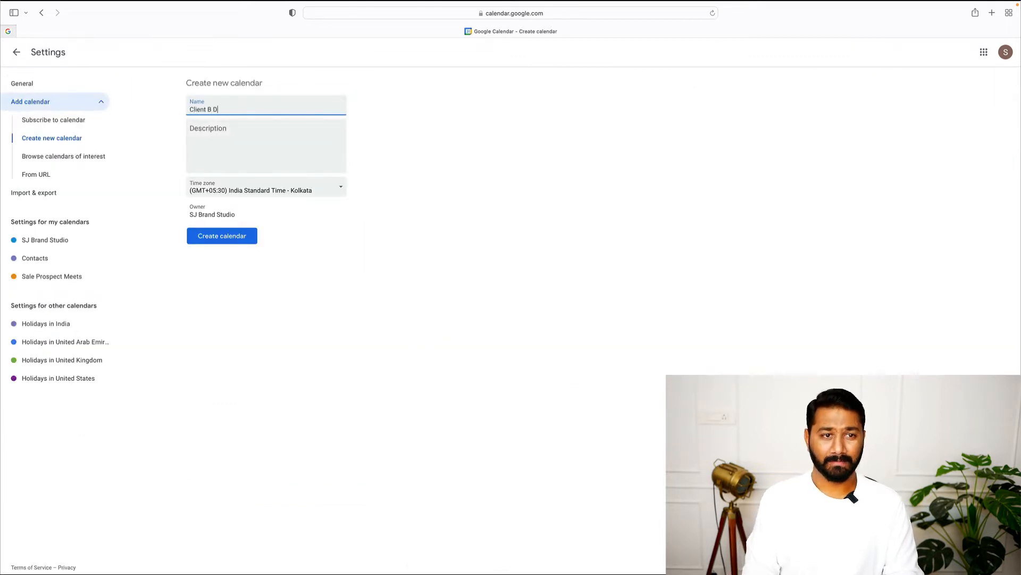
{"action": "key", "text": "BackSpace"}
{"action": "key", "text": "BackSpace"}
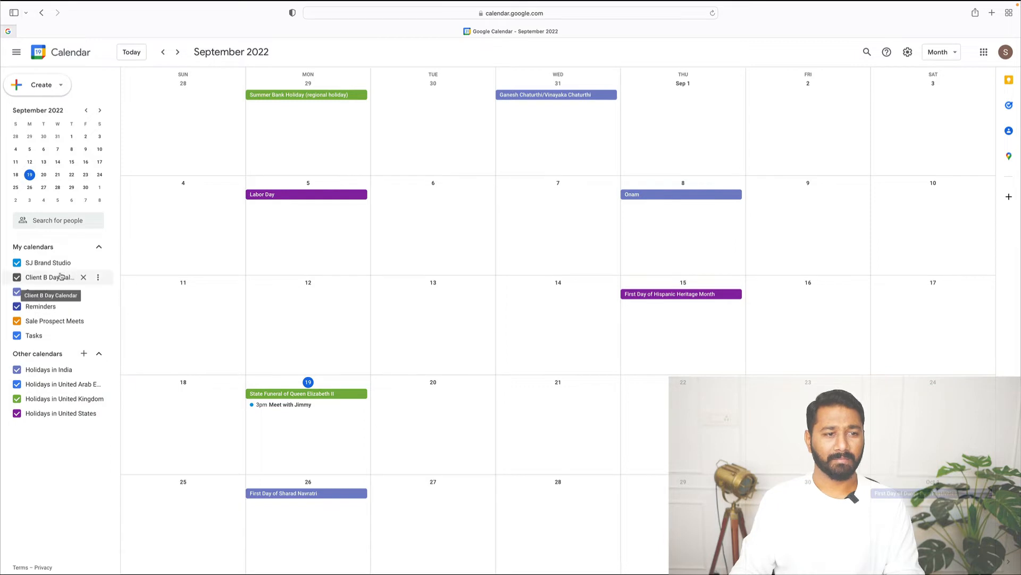
{"action": "left_click", "coordinate": [98, 277]}
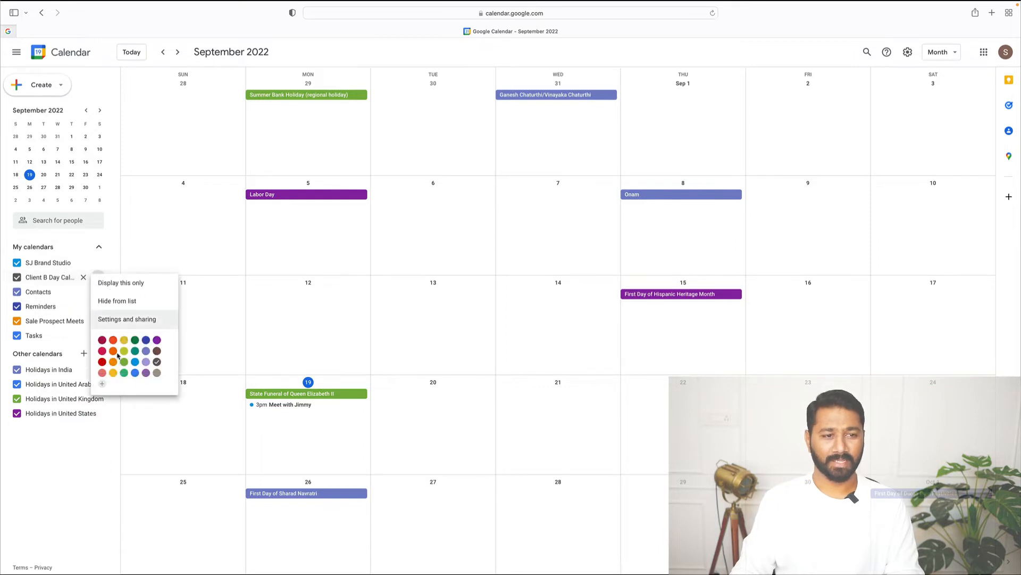
{"action": "left_click", "coordinate": [157, 372]}
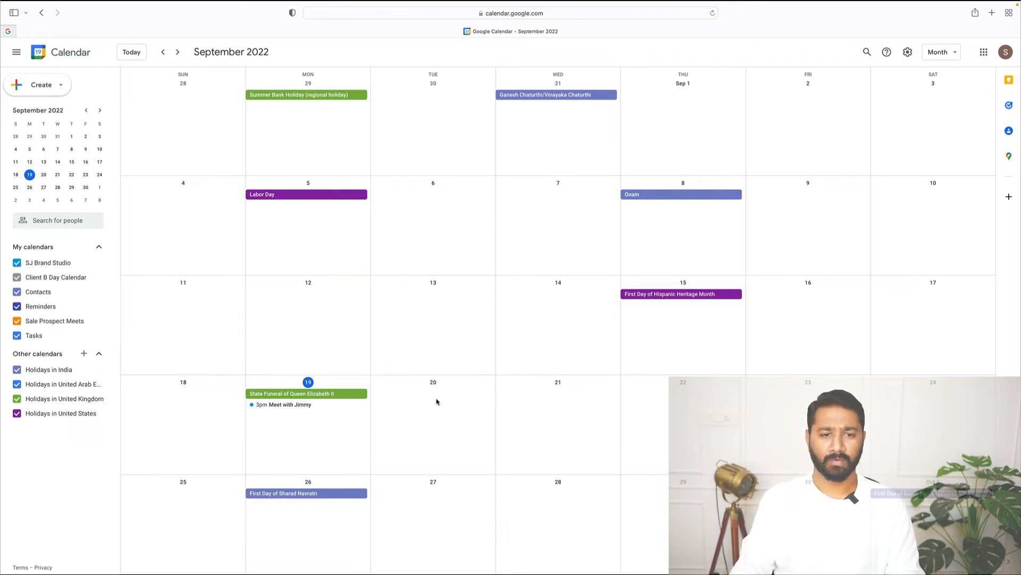
- Start a new event on Tuesday, September 20 and assign it to Client B Day Calendar
{"action": "left_click", "coordinate": [437, 402]}
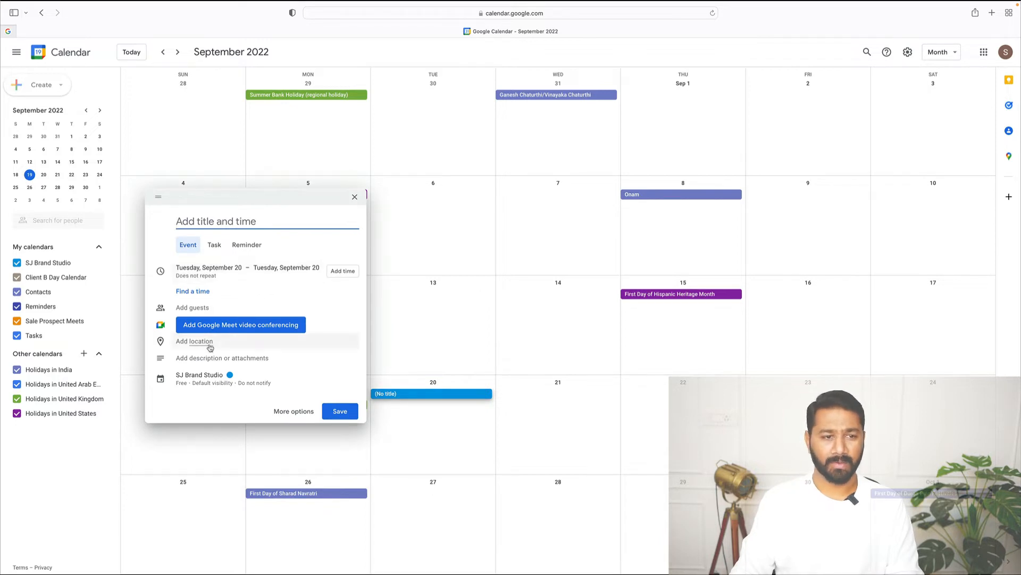
{"action": "left_click", "coordinate": [244, 380]}
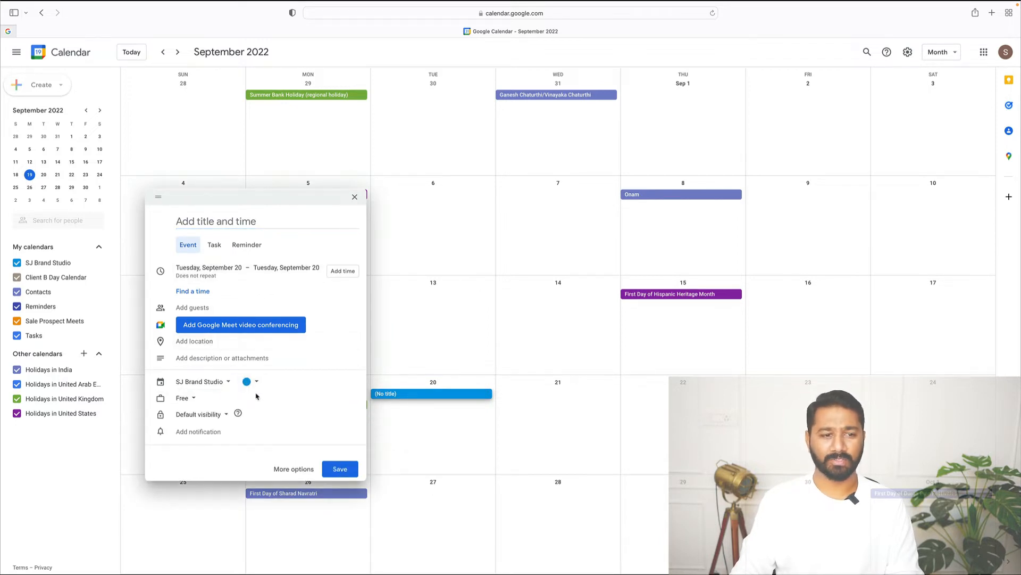
{"action": "left_click", "coordinate": [246, 382]}
{"action": "left_click", "coordinate": [311, 404]}
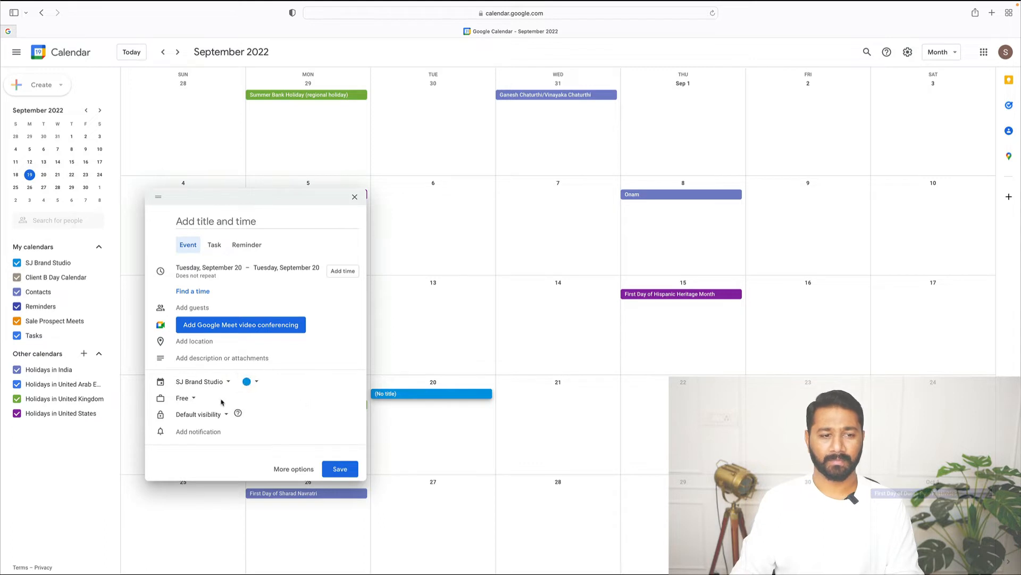
{"action": "left_click", "coordinate": [220, 385]}
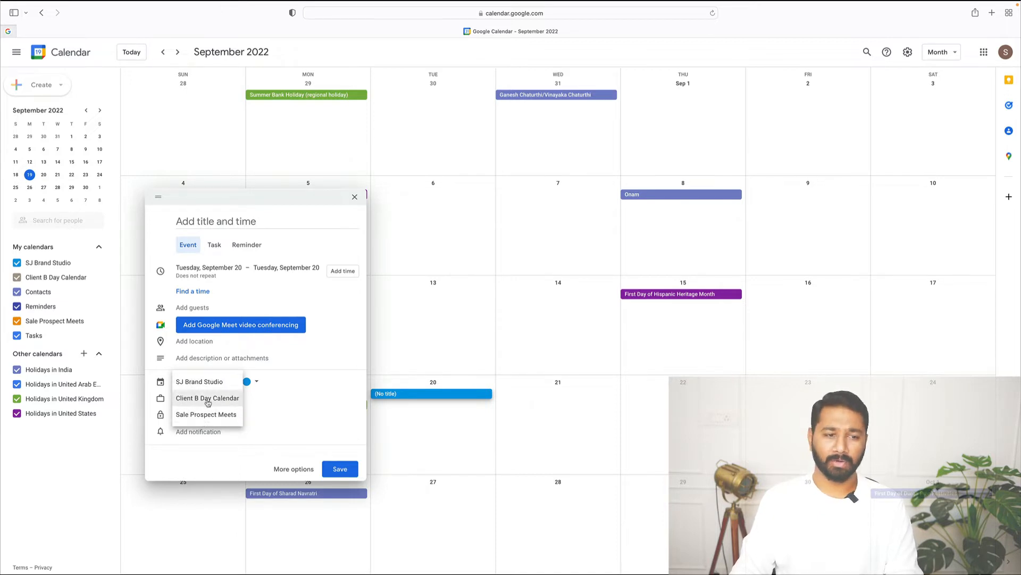
{"action": "left_click", "coordinate": [208, 402]}
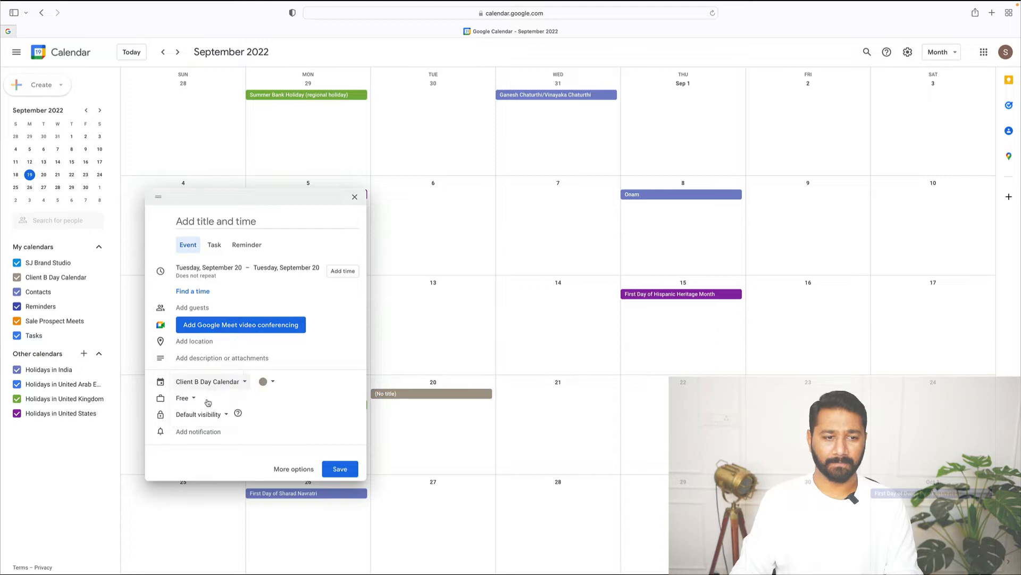
- Title the new event "Jimmy & Co"
{"action": "left_click", "coordinate": [251, 222]}
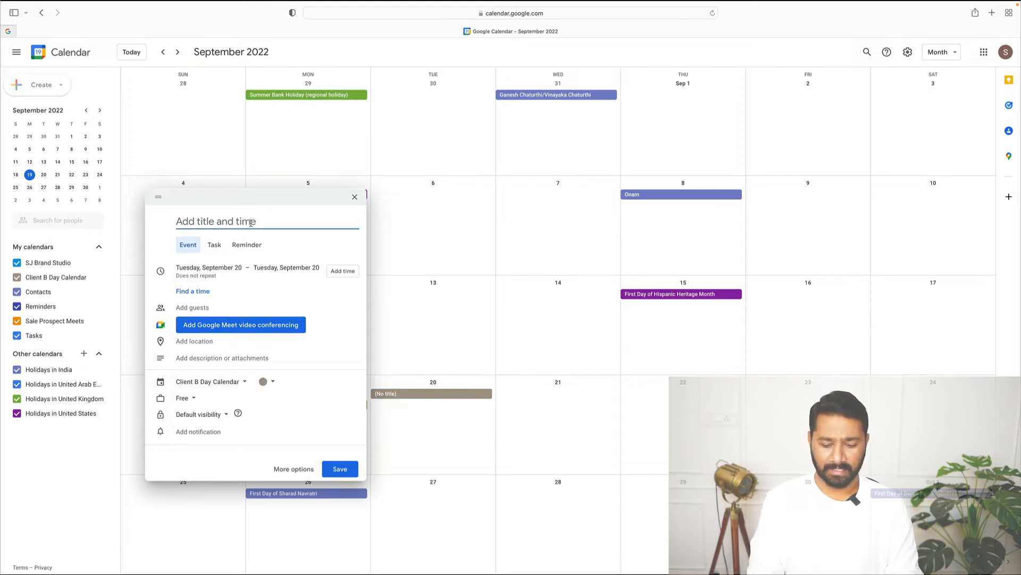
{"action": "type", "text": "Jim"}
{"action": "type", "text": "m"}
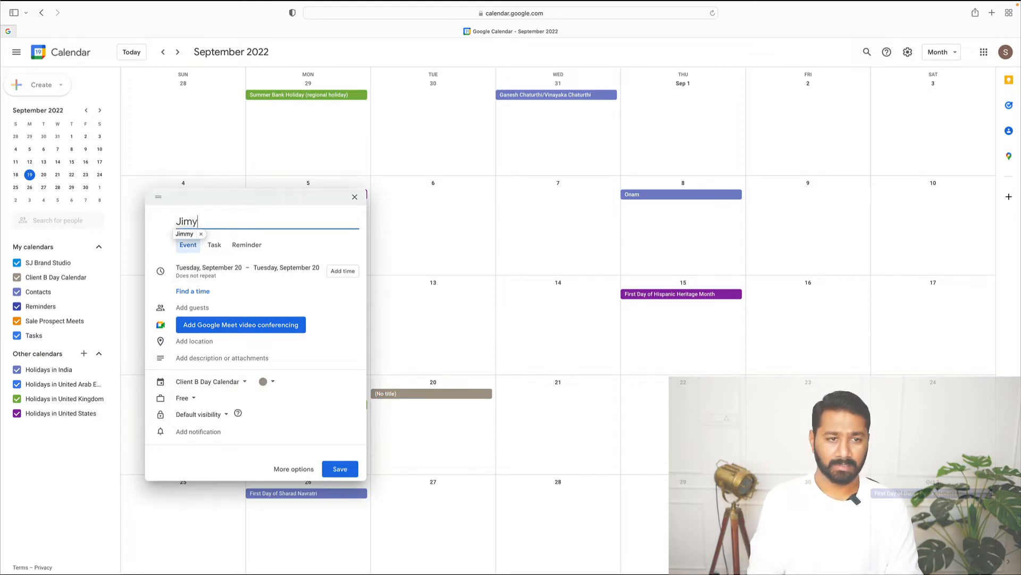
{"action": "type", "text": "y & Co"}
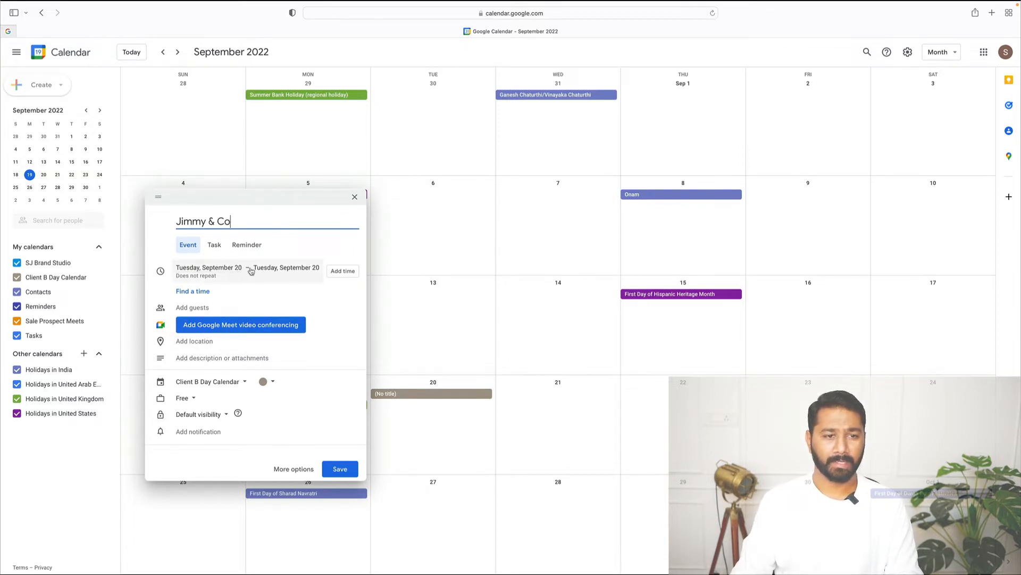
- Move the new event's date to Friday, June 3, 2022 and save it
{"action": "left_click", "coordinate": [229, 268]}
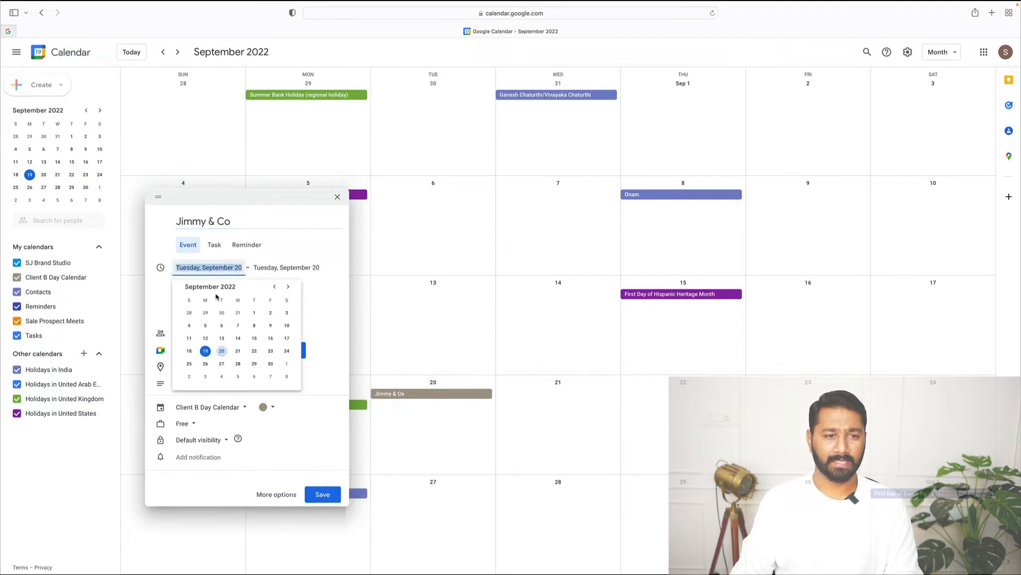
{"action": "left_click", "coordinate": [274, 287]}
{"action": "left_click", "coordinate": [274, 287]}
{"action": "left_click", "coordinate": [274, 287]}
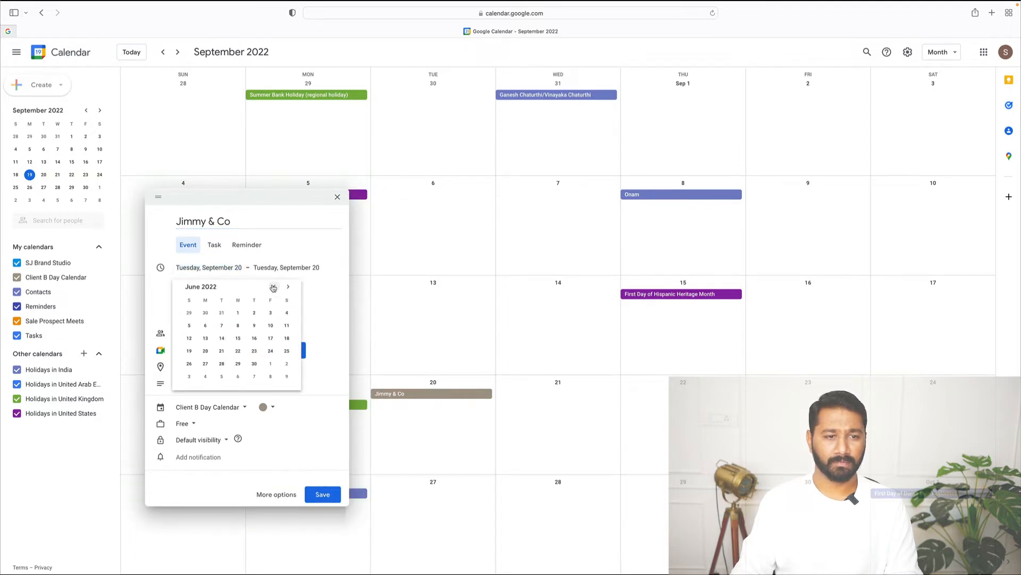
{"action": "left_click", "coordinate": [271, 313]}
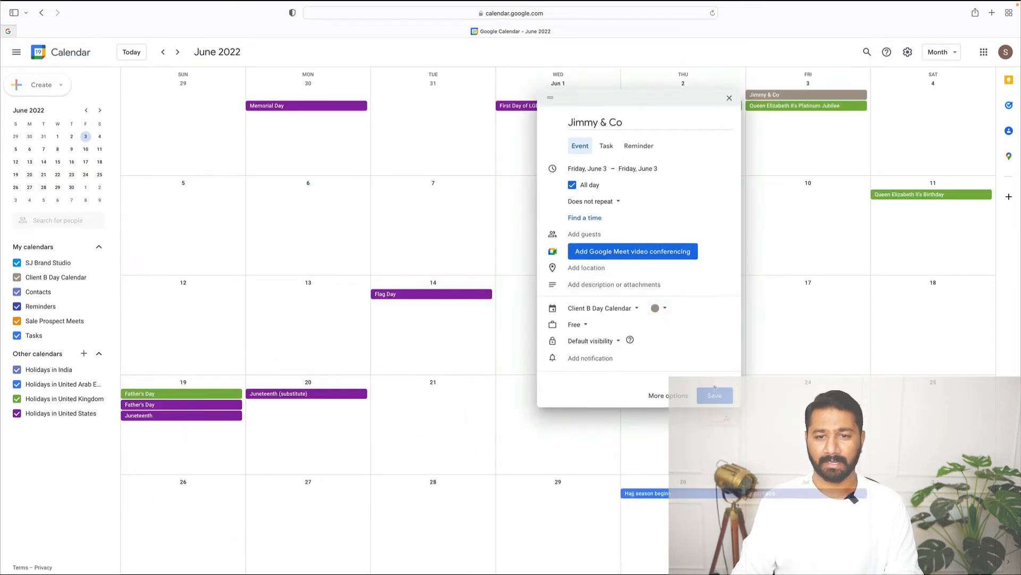
{"action": "left_click", "coordinate": [718, 396]}
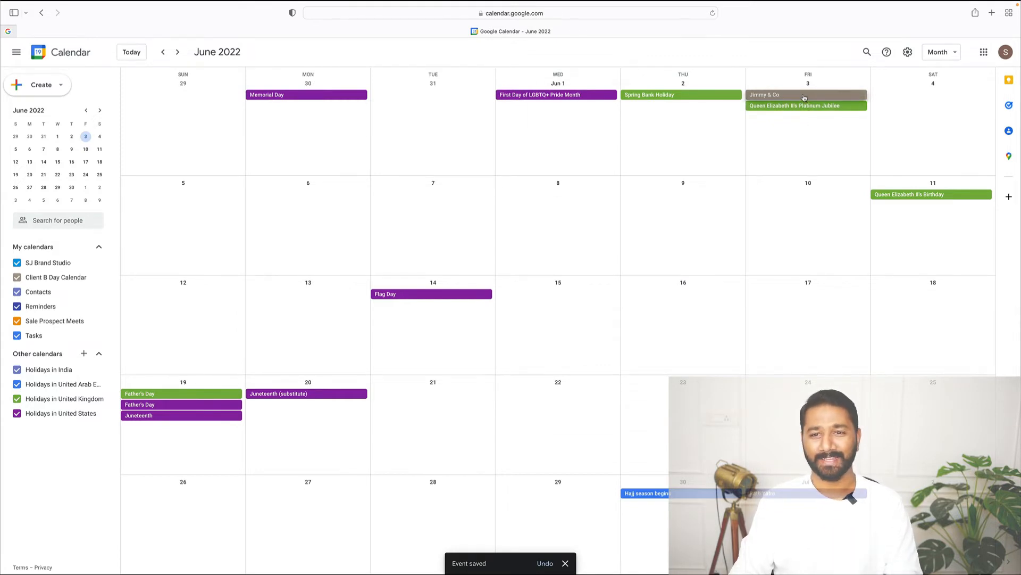
- Open the saved Jimmy & Co event on June 3 for full editing
{"action": "left_click", "coordinate": [806, 98]}
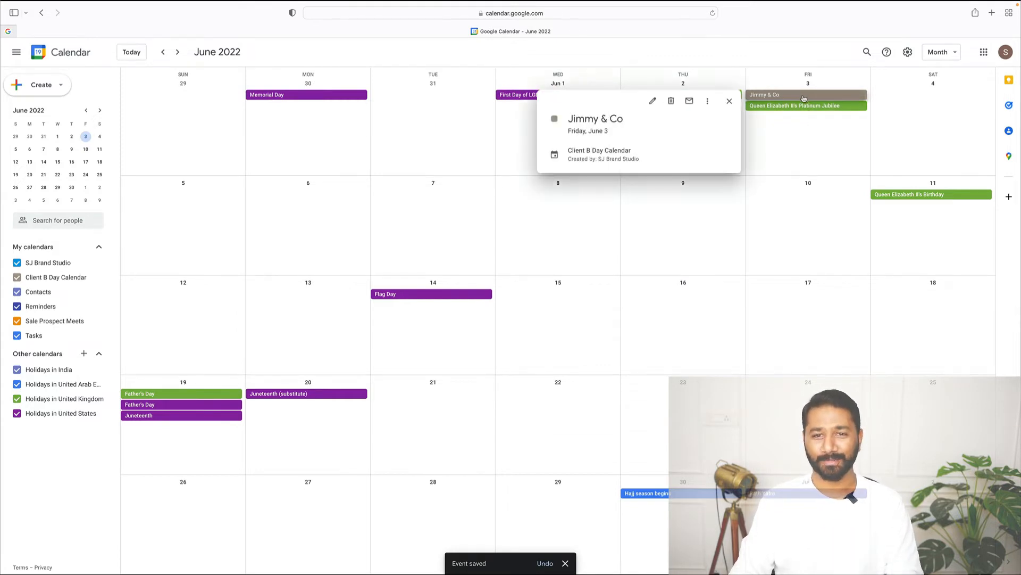
{"action": "left_click", "coordinate": [654, 102]}
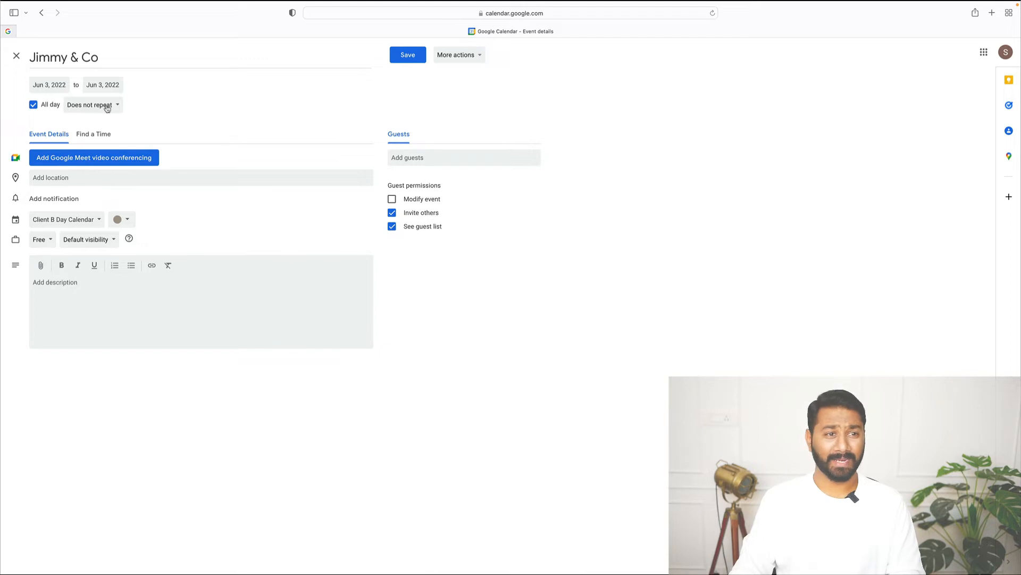
{"action": "left_click", "coordinate": [107, 106]}
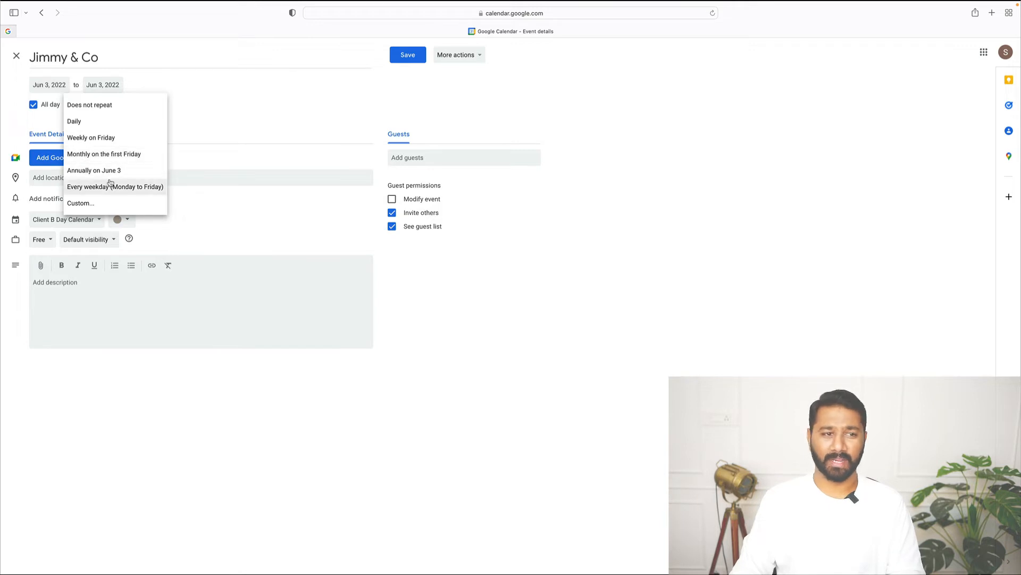
{"action": "left_click", "coordinate": [90, 205]}
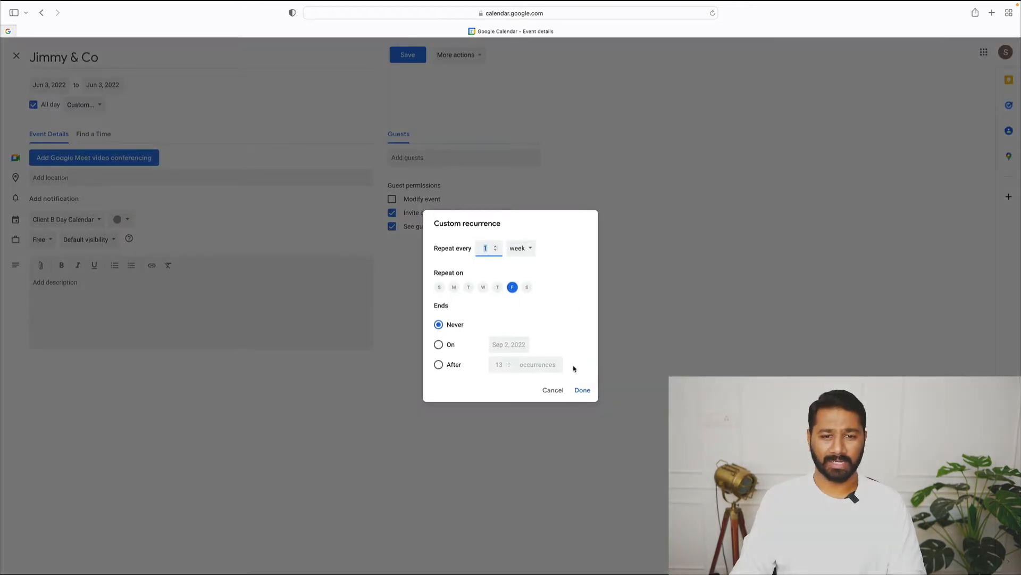
{"action": "left_click", "coordinate": [553, 390]}
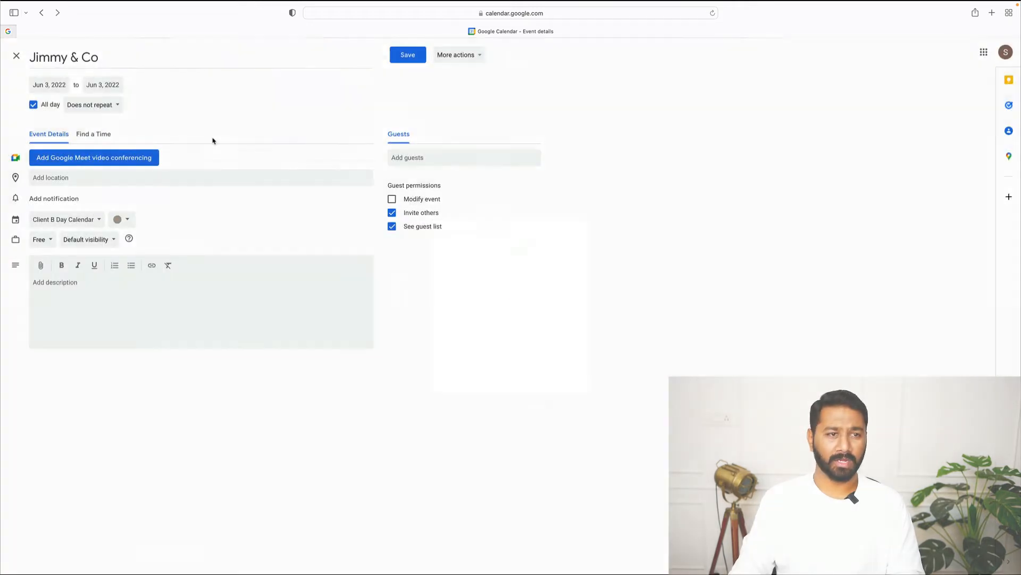
- Set the Jimmy & Co event to repeat annually on June 3 and save it
{"action": "left_click", "coordinate": [118, 108]}
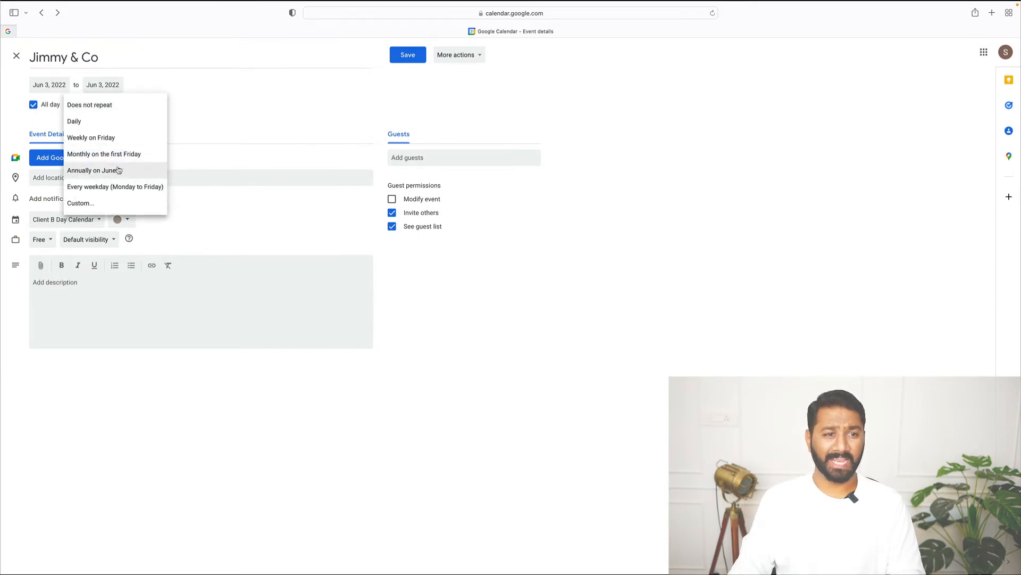
{"action": "left_click", "coordinate": [101, 171]}
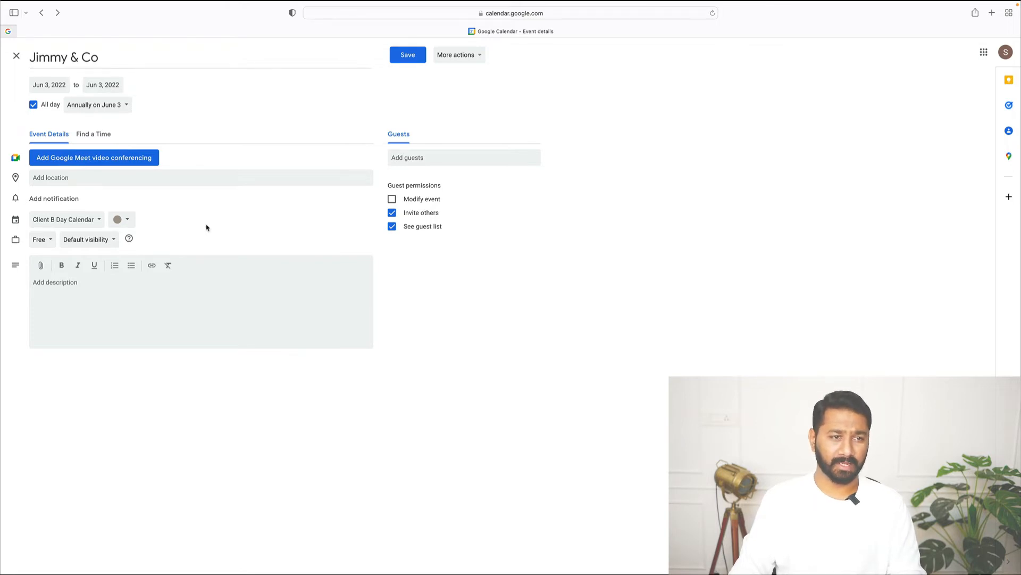
{"action": "left_click", "coordinate": [123, 109]}
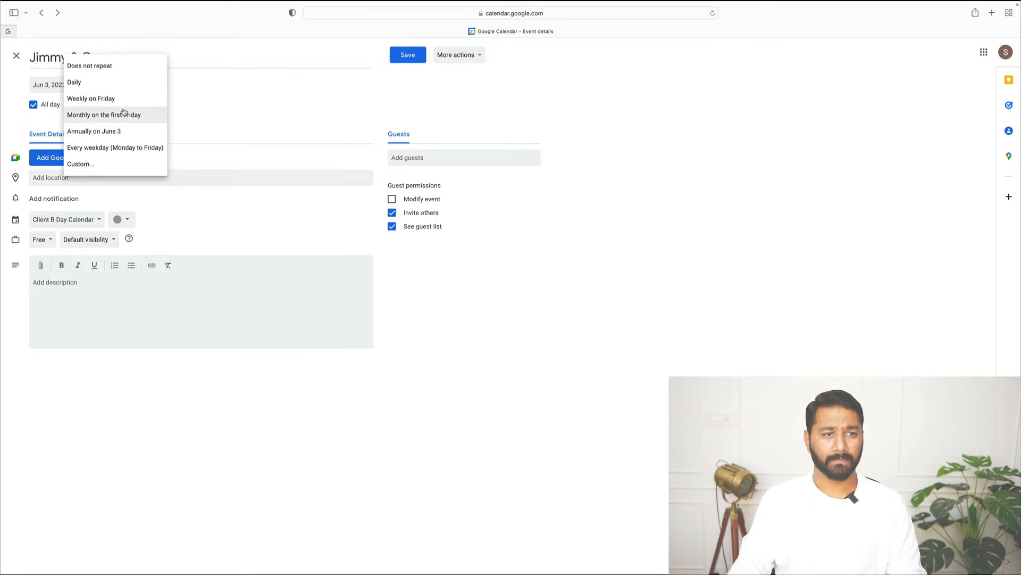
{"action": "left_click", "coordinate": [221, 130]}
{"action": "left_click", "coordinate": [407, 57]}
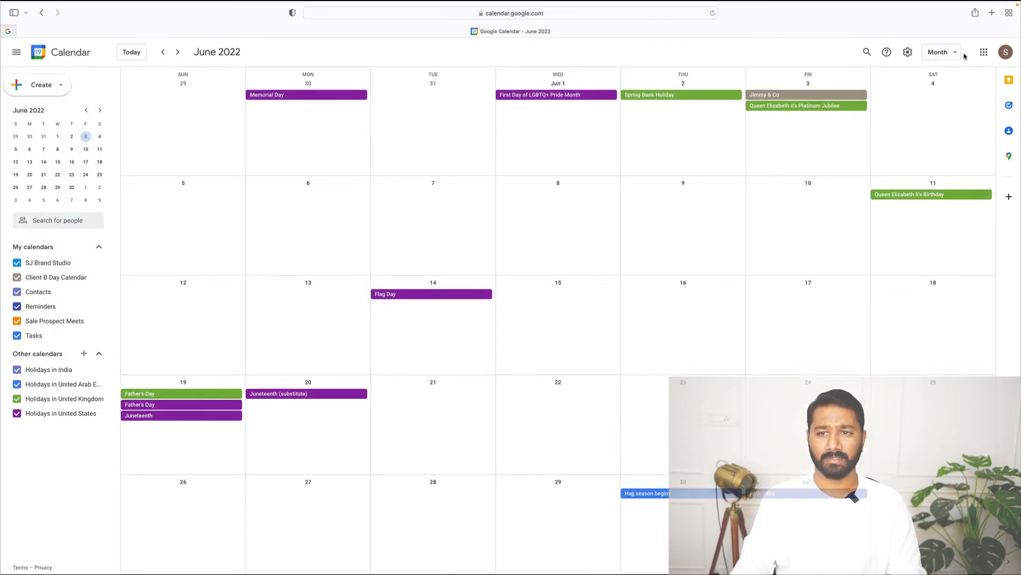
- Look through the calendar in the Day, Week, Month and Year views, ending with the 4 days view
{"action": "left_click", "coordinate": [955, 53]}
{"action": "left_click", "coordinate": [937, 76]}
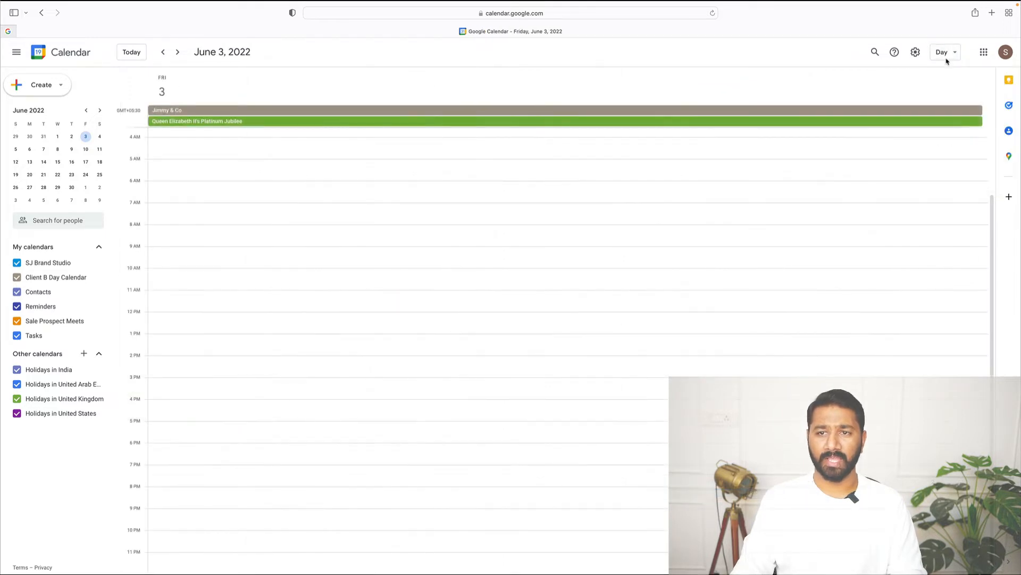
{"action": "left_click", "coordinate": [946, 54]}
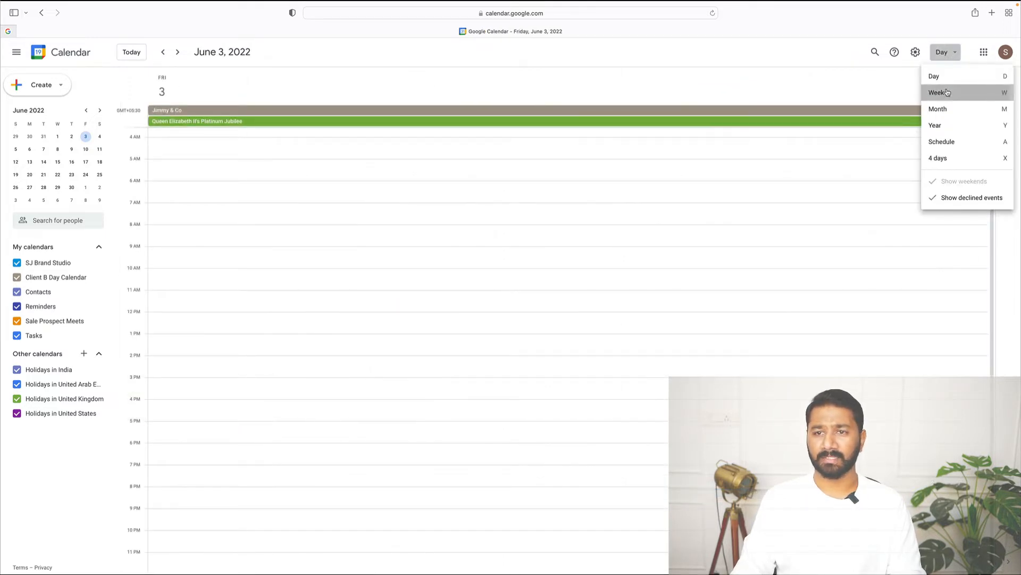
{"action": "left_click", "coordinate": [947, 93]}
{"action": "left_click", "coordinate": [956, 54]}
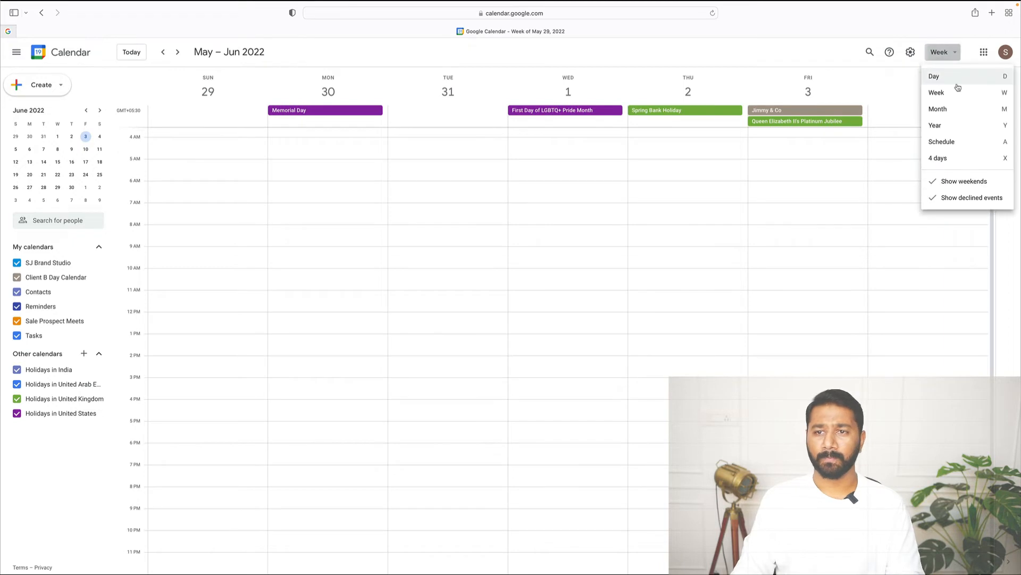
{"action": "left_click", "coordinate": [957, 109]}
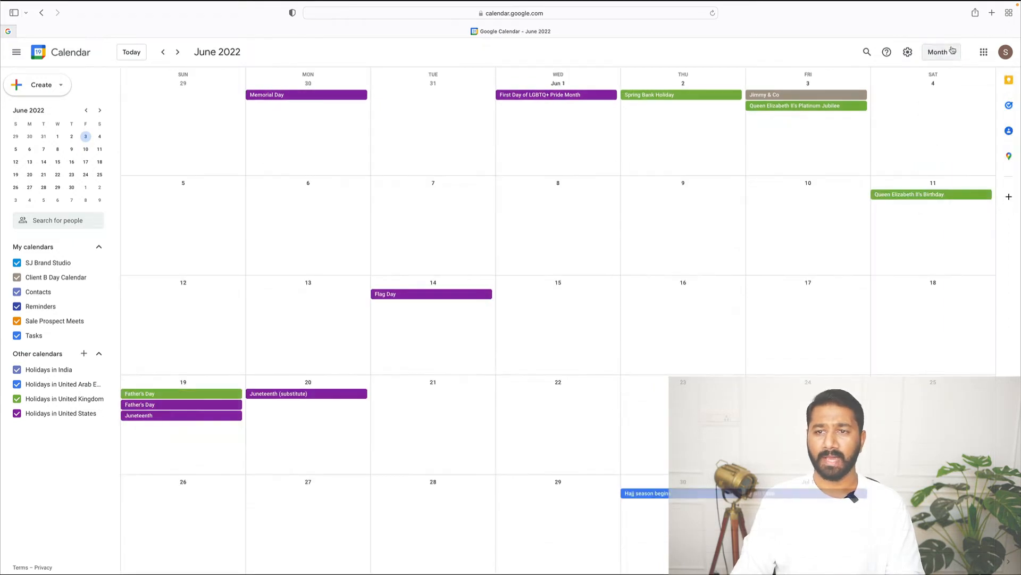
{"action": "left_click", "coordinate": [952, 51]}
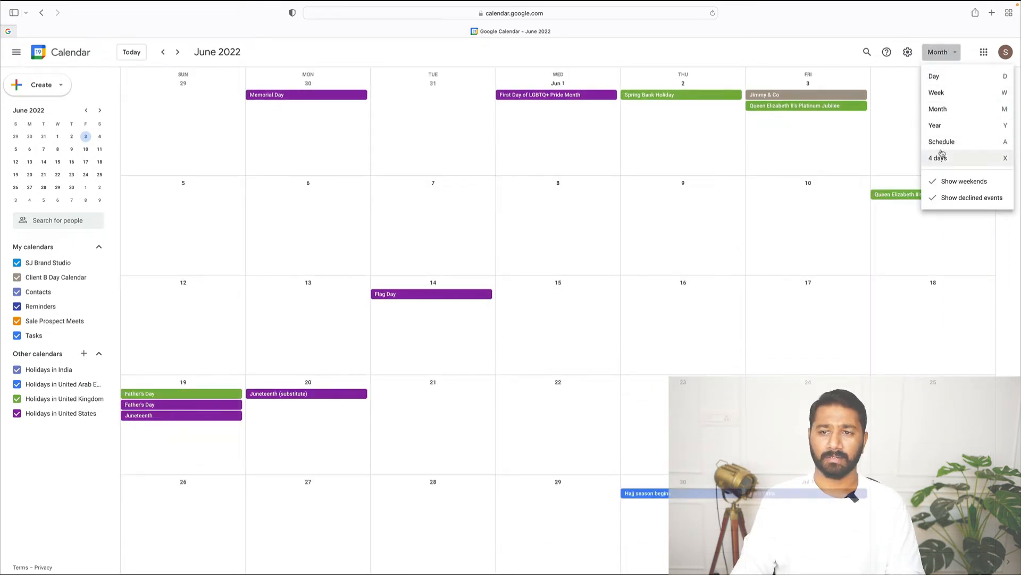
{"action": "left_click", "coordinate": [938, 127]}
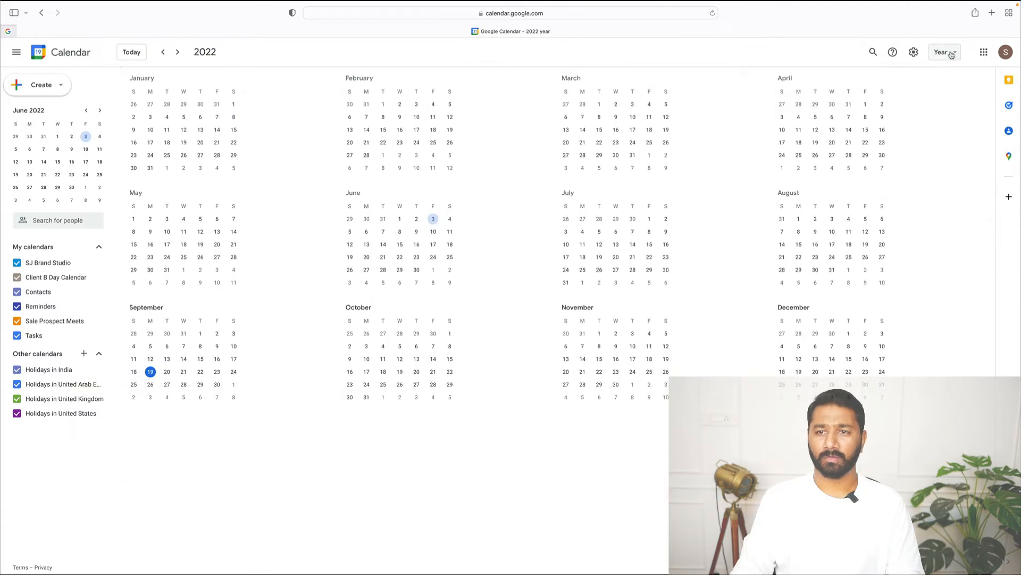
{"action": "left_click", "coordinate": [951, 53]}
{"action": "left_click", "coordinate": [945, 158]}
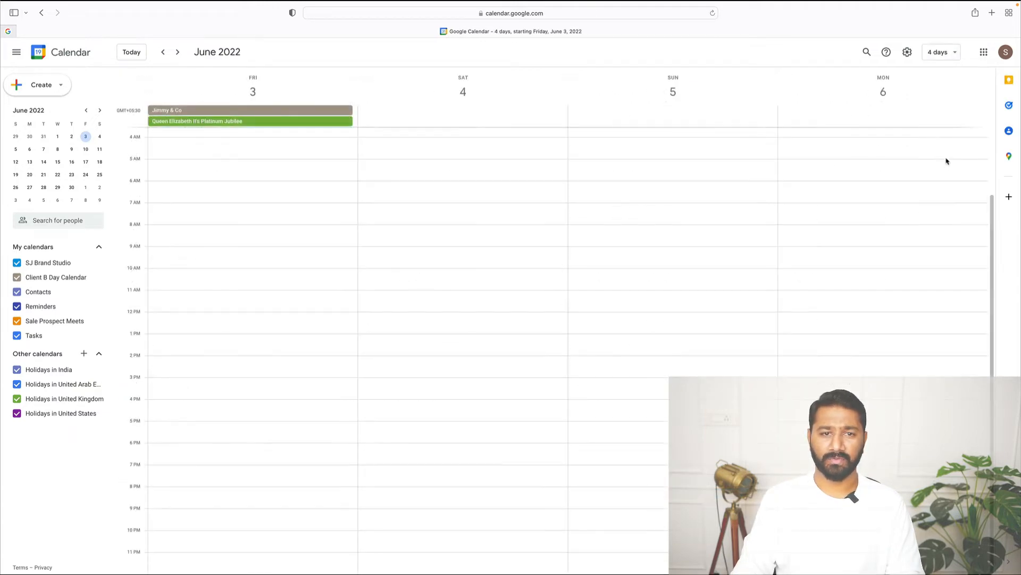
- Look through the upcoming events in the Schedule view and return to the Month view for September 2022
{"action": "left_click", "coordinate": [953, 51]}
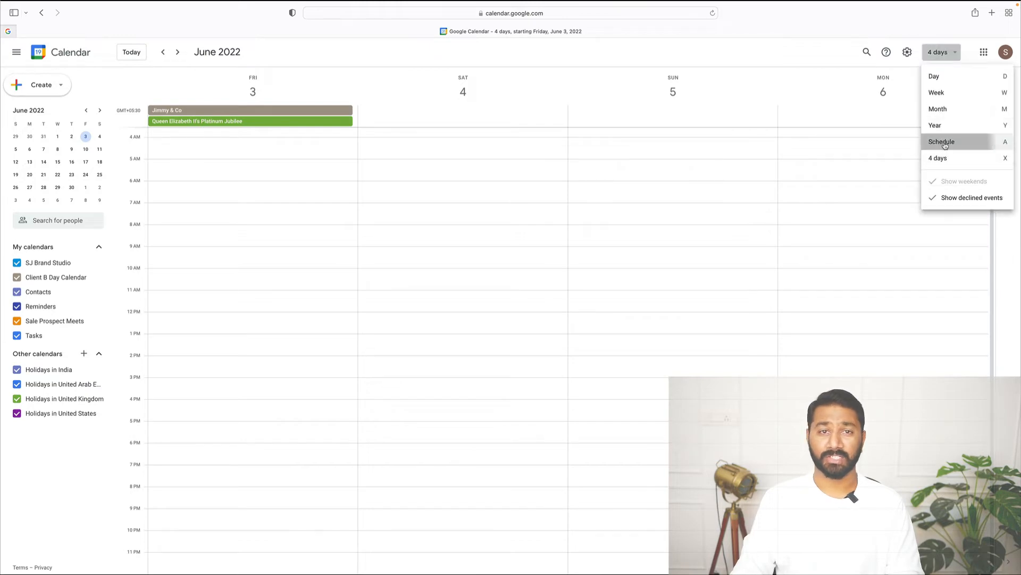
{"action": "left_click", "coordinate": [945, 143]}
{"action": "scroll", "coordinate": [414, 364], "scroll_direction": "down", "scroll_amount": 5}
{"action": "scroll", "coordinate": [416, 365], "scroll_direction": "down", "scroll_amount": 3}
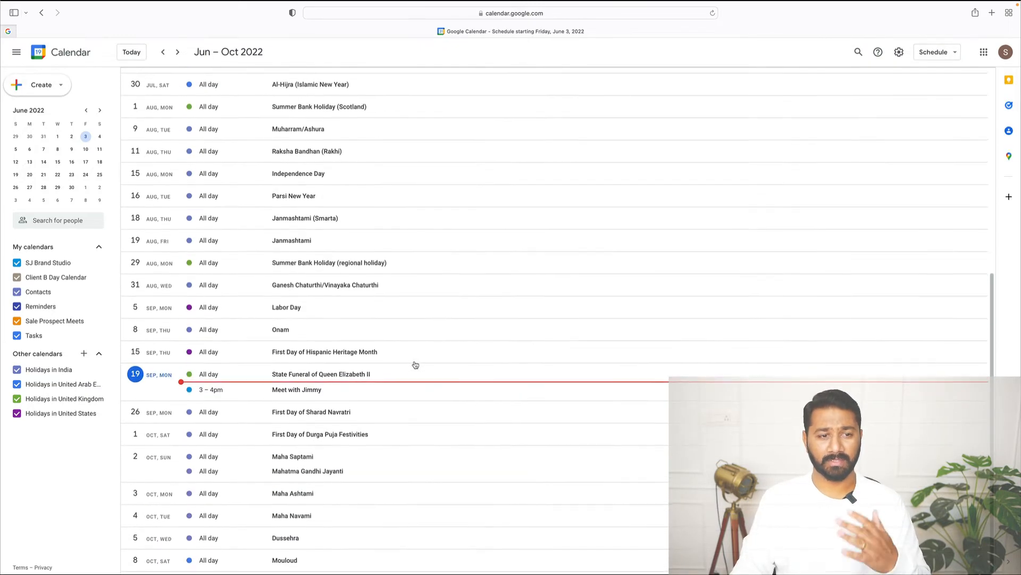
{"action": "scroll", "coordinate": [416, 365], "scroll_direction": "up", "scroll_amount": 5}
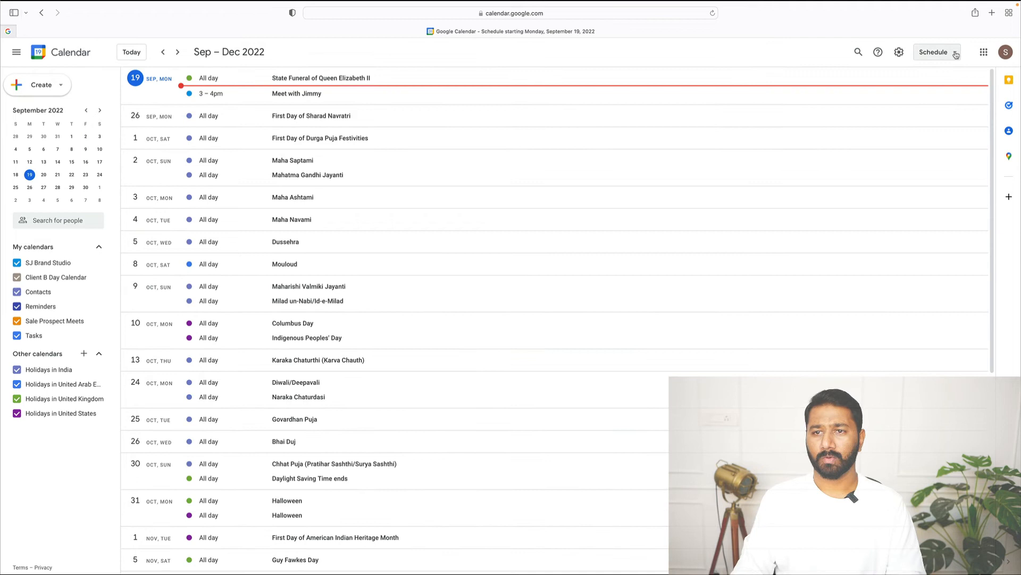
{"action": "left_click", "coordinate": [956, 53]}
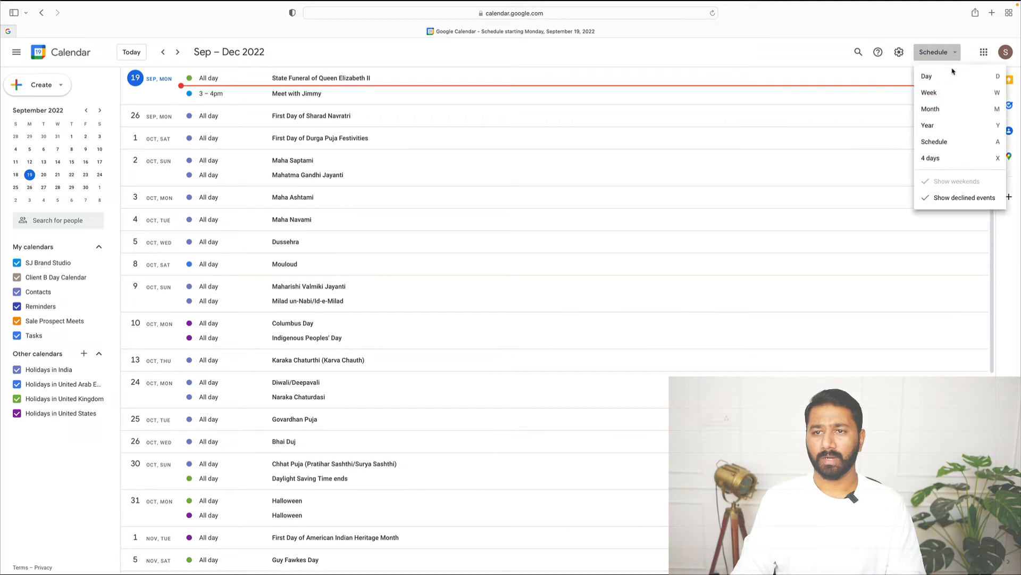
{"action": "left_click", "coordinate": [931, 107]}
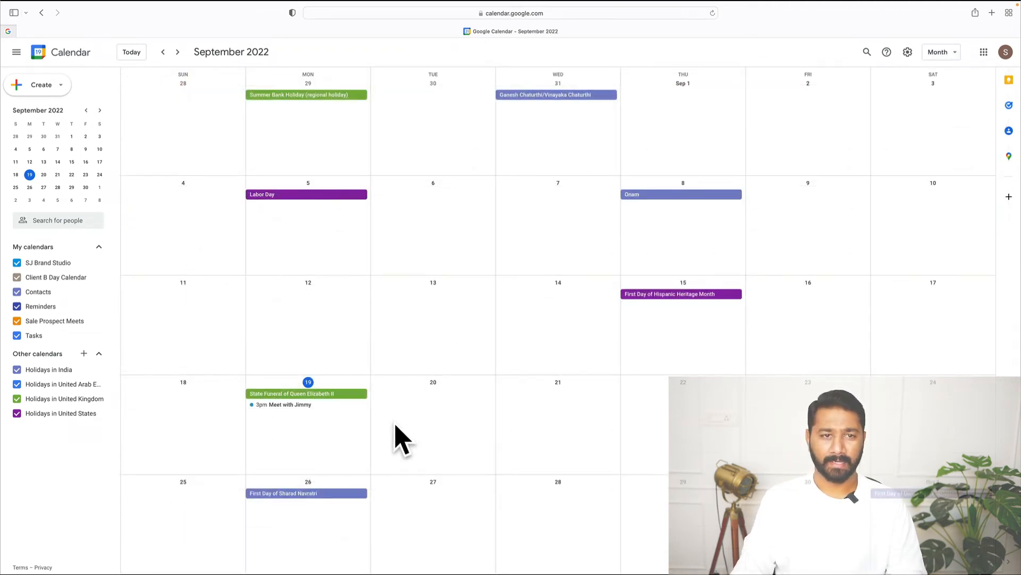
- Start a new event on Tuesday, September 20 in the Sale Prospect Meets calendar, titled "Client 1 Prospect Meet"
{"action": "left_click", "coordinate": [449, 405]}
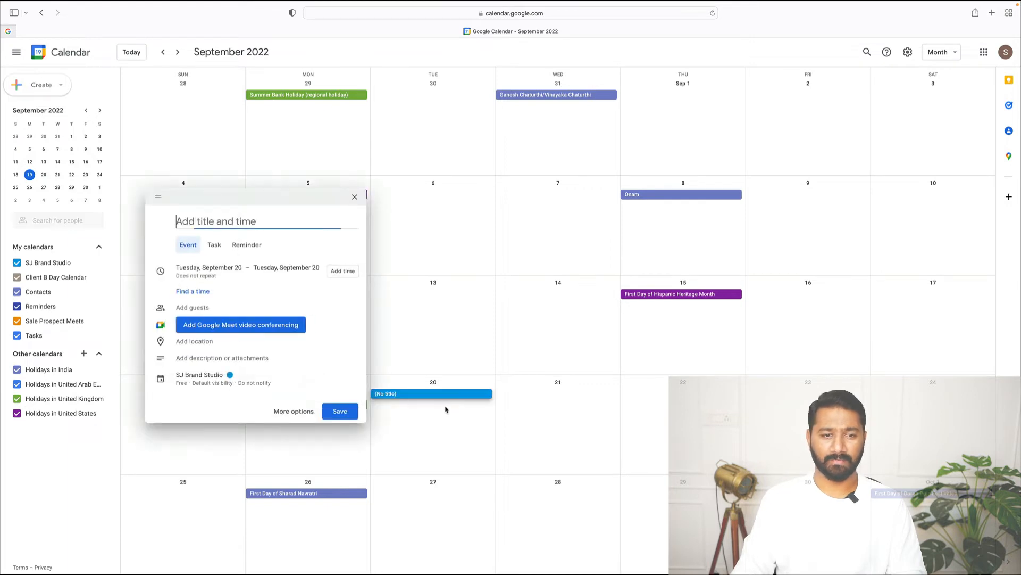
{"action": "left_click", "coordinate": [221, 380]}
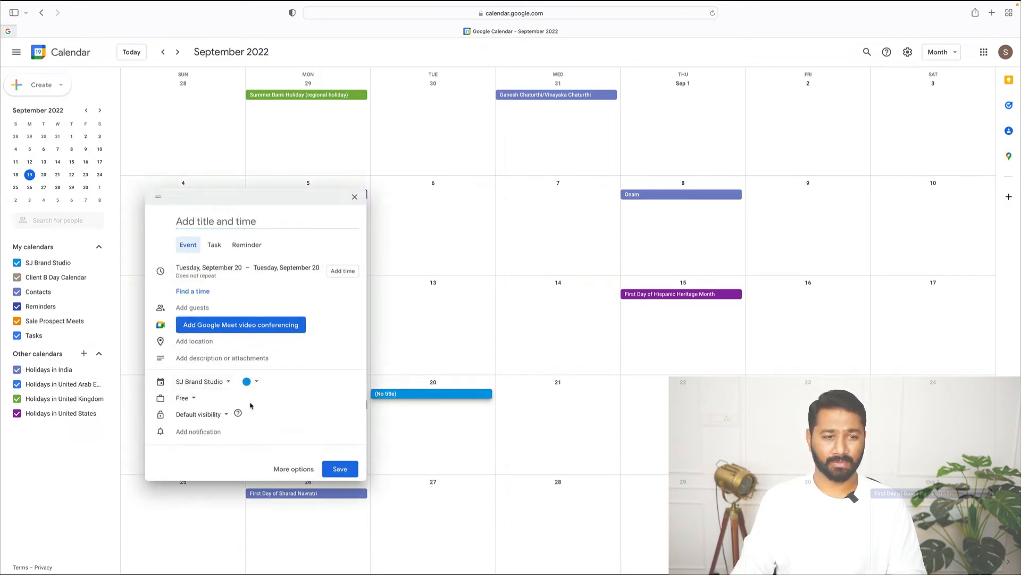
{"action": "left_click", "coordinate": [228, 388]}
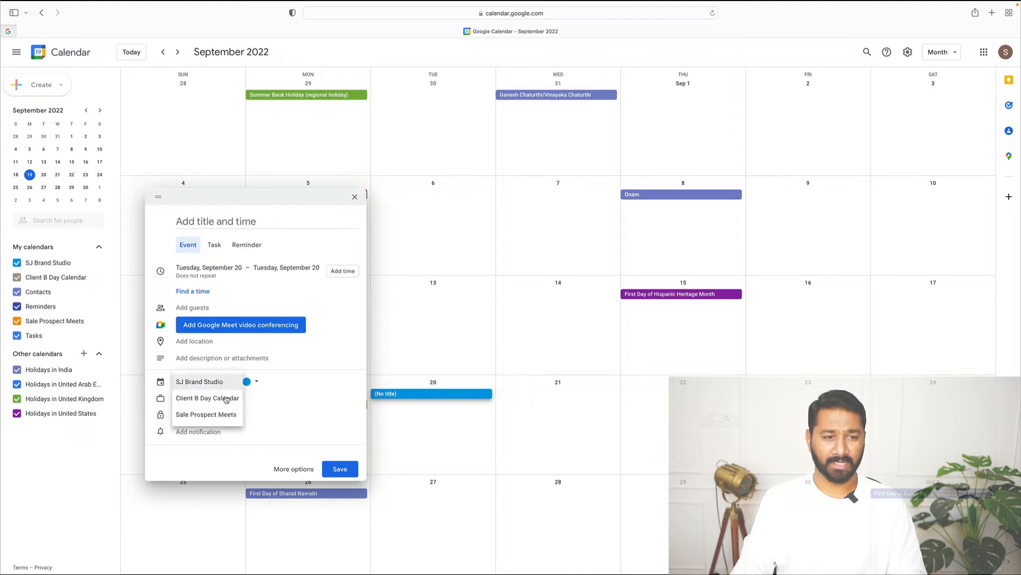
{"action": "left_click", "coordinate": [202, 416]}
{"action": "left_click", "coordinate": [237, 214]}
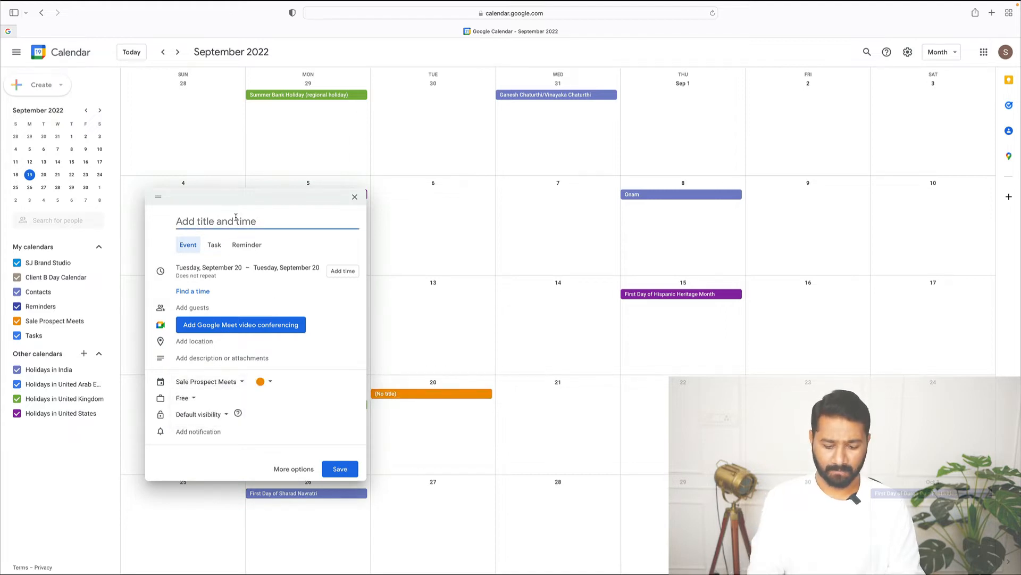
{"action": "type", "text": "Client 1 Pro"}
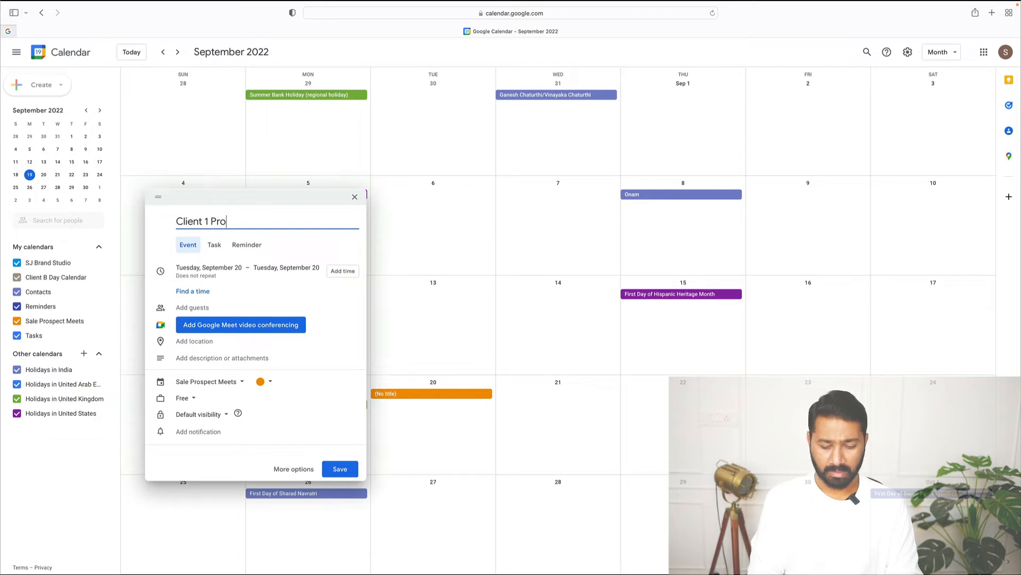
{"action": "type", "text": "spect Meet"}
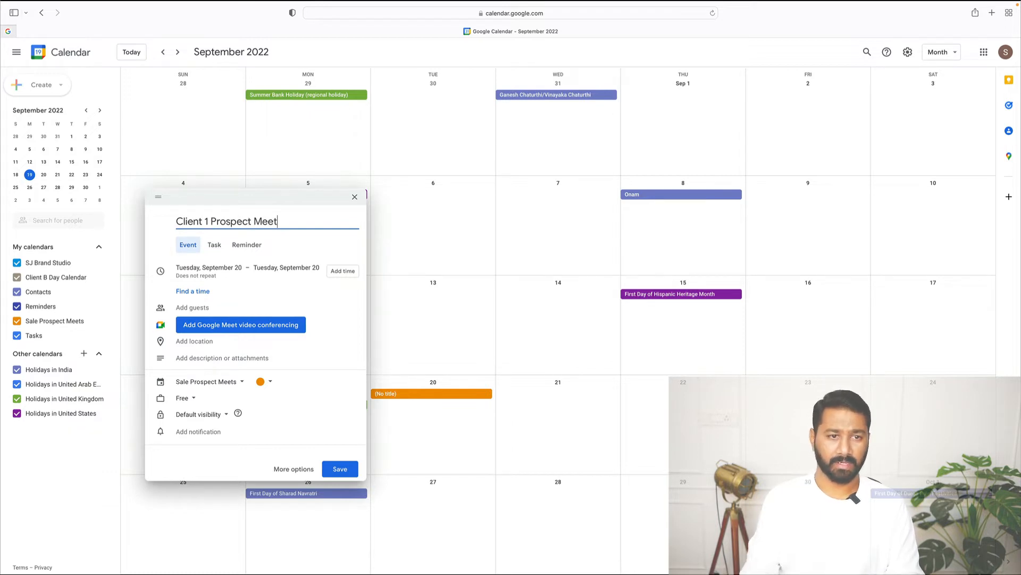
- Make the Client 1 Prospect Meet a timed event from 2:00pm to 4:00pm instead of all day
{"action": "left_click", "coordinate": [280, 263]}
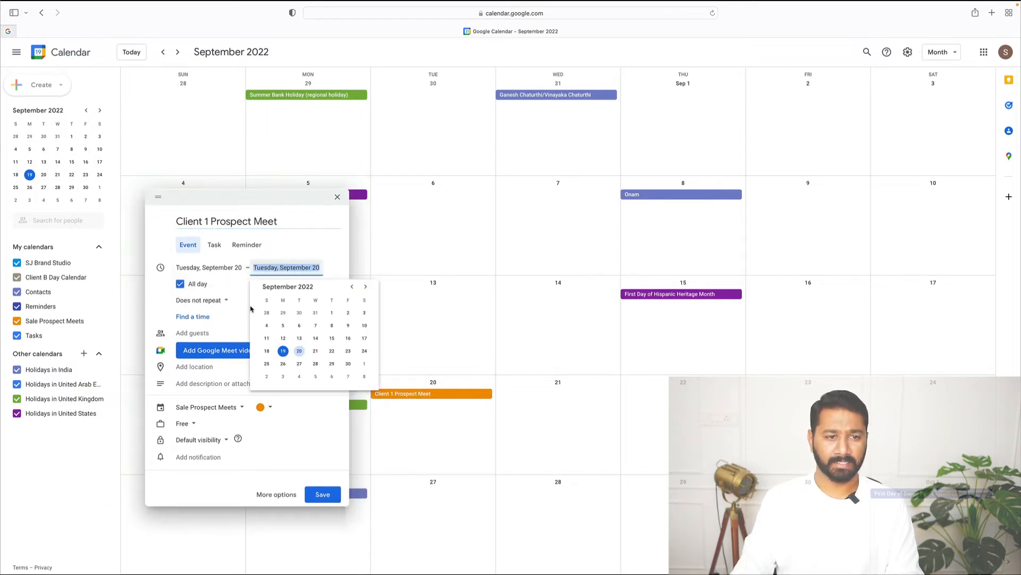
{"action": "left_click", "coordinate": [195, 285]}
{"action": "left_click", "coordinate": [197, 285]}
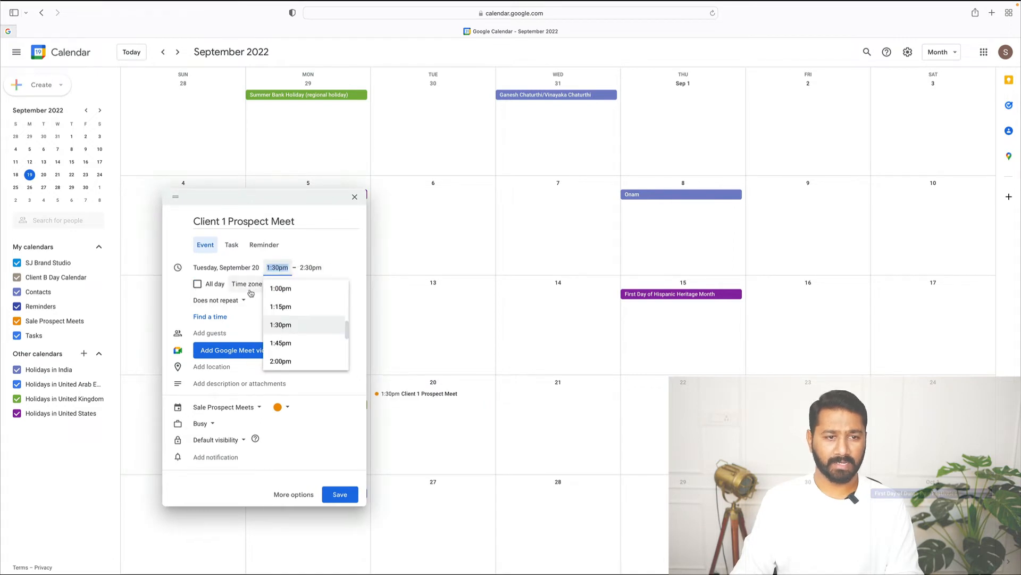
{"action": "scroll", "coordinate": [301, 319], "scroll_direction": "down", "scroll_amount": 2}
{"action": "left_click", "coordinate": [290, 308]}
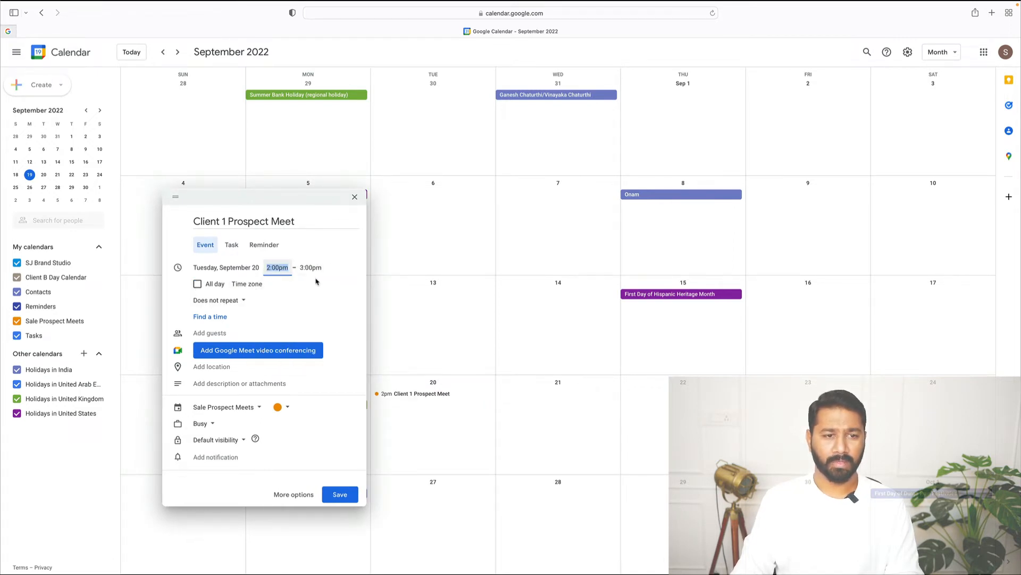
{"action": "left_click", "coordinate": [308, 268]}
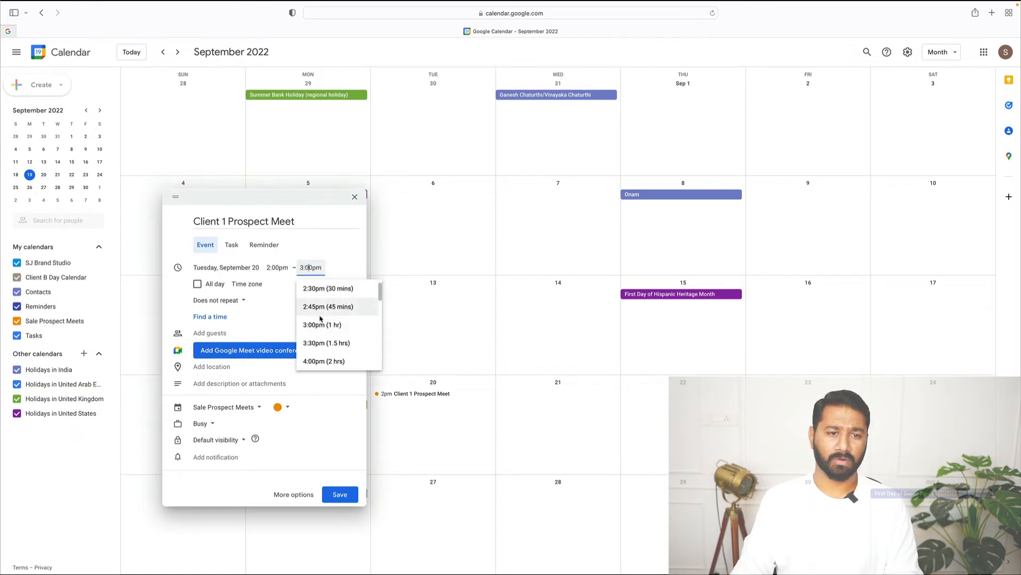
{"action": "scroll", "coordinate": [319, 329], "scroll_direction": "down", "scroll_amount": 2}
{"action": "left_click", "coordinate": [319, 335]}
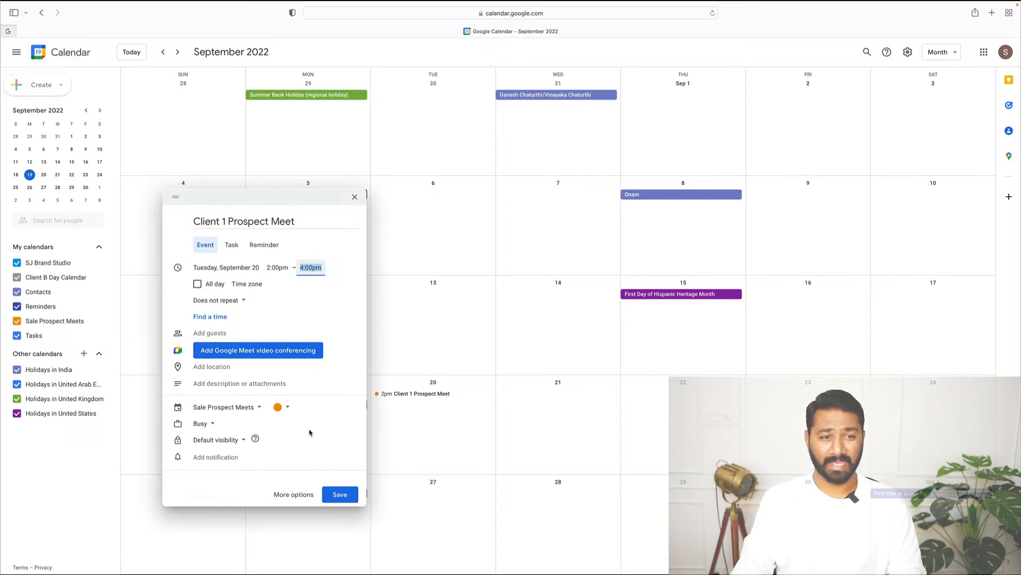
- Add James Leadership Inc as a guest, keep Google Meet, and save the event with invitation emails sent
{"action": "left_click", "coordinate": [209, 334]}
{"action": "type", "text": "j"}
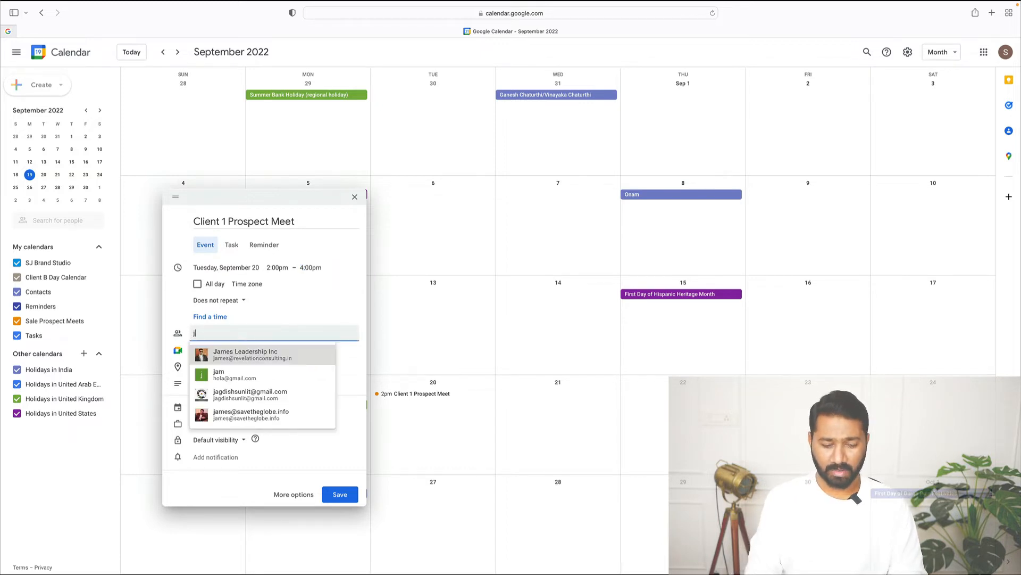
{"action": "type", "text": "ames"}
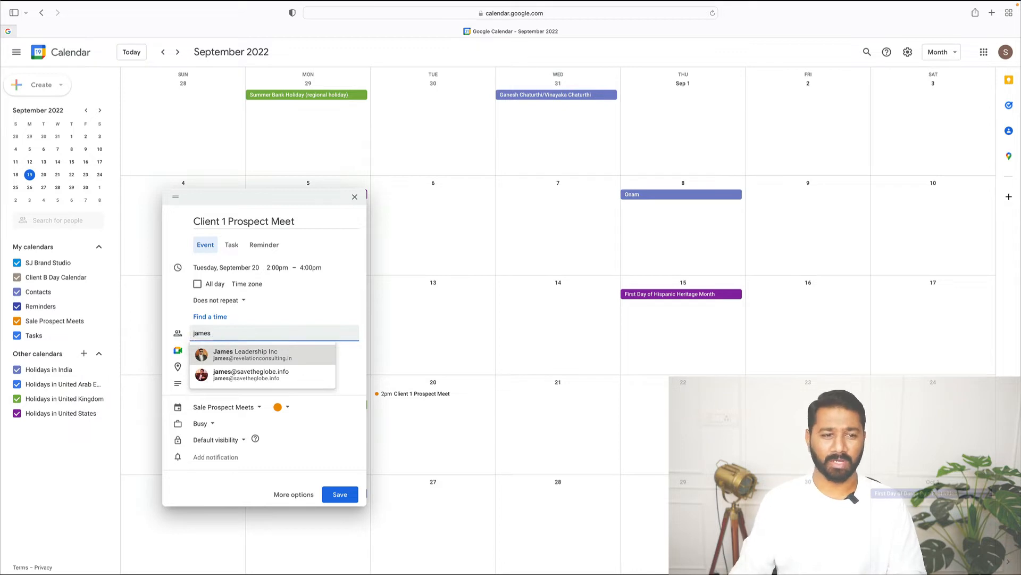
{"action": "left_click", "coordinate": [260, 356]}
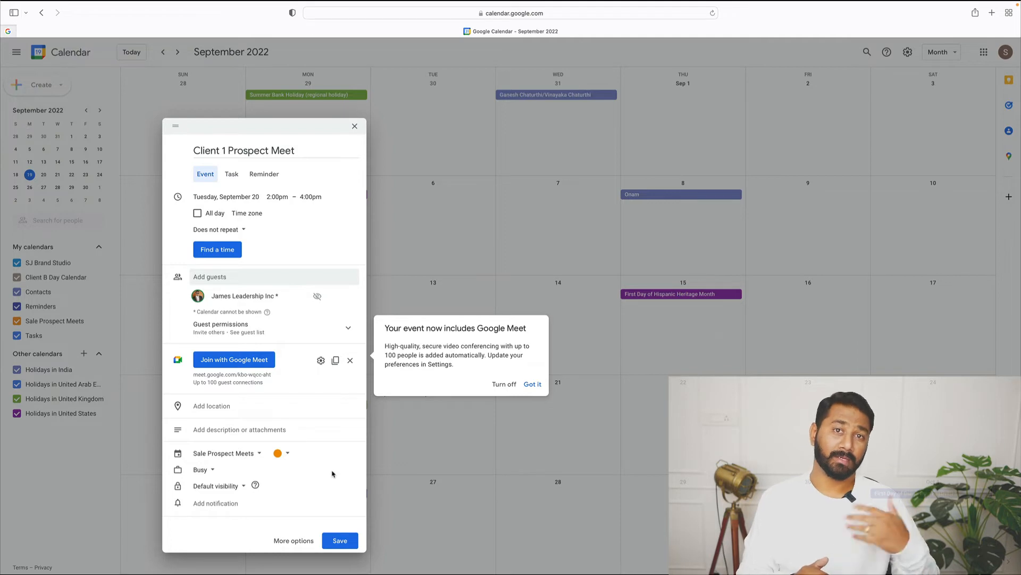
{"action": "left_click", "coordinate": [533, 385]}
{"action": "left_click", "coordinate": [339, 541]}
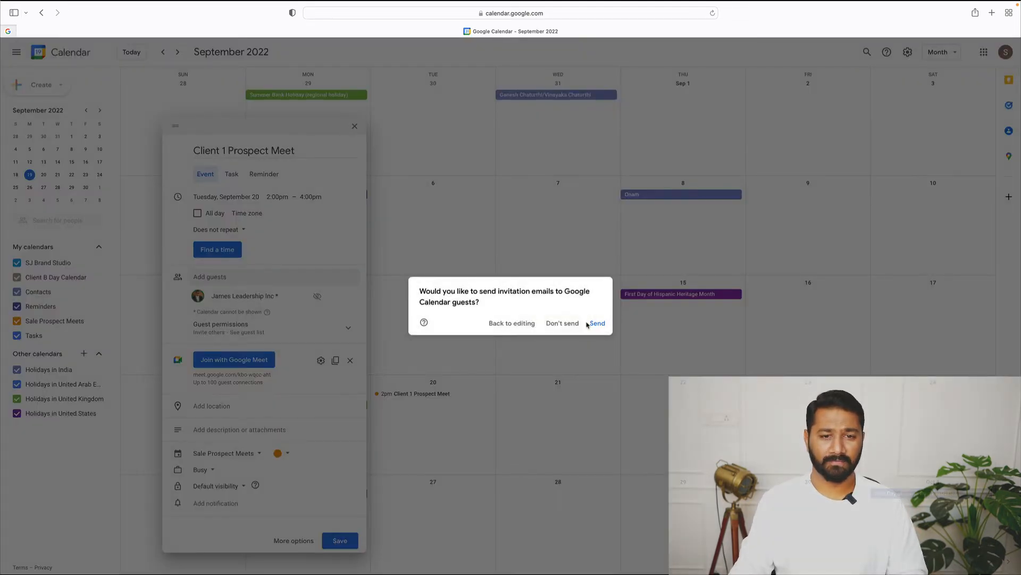
{"action": "left_click", "coordinate": [597, 323]}
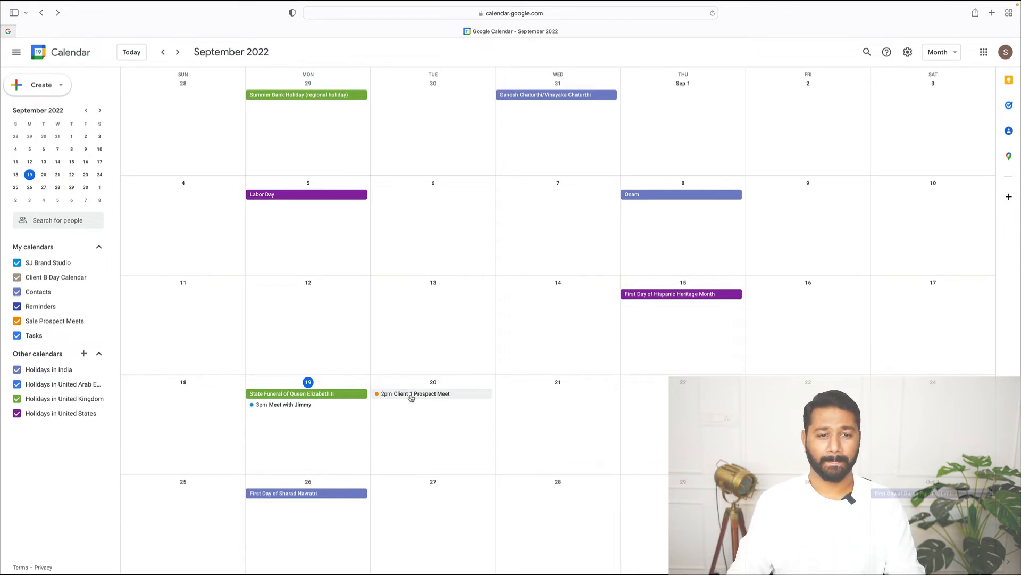
- Start another event on September 20 titled "Client 2 Meet" and assign it to the Sale Prospect Meets calendar
{"action": "left_click", "coordinate": [424, 411]}
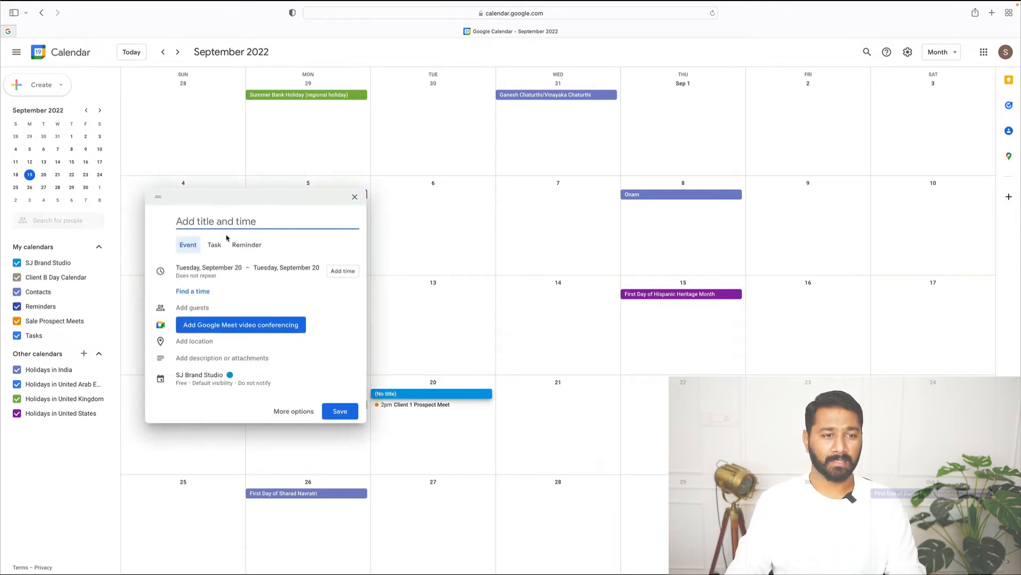
{"action": "type", "text": "Client 2 Meet"}
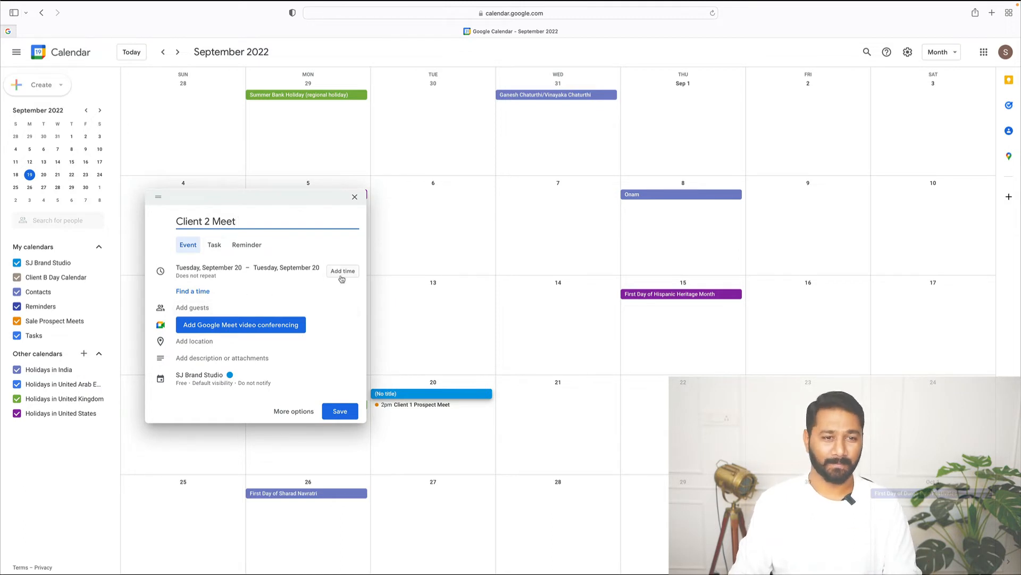
{"action": "left_click", "coordinate": [214, 376]}
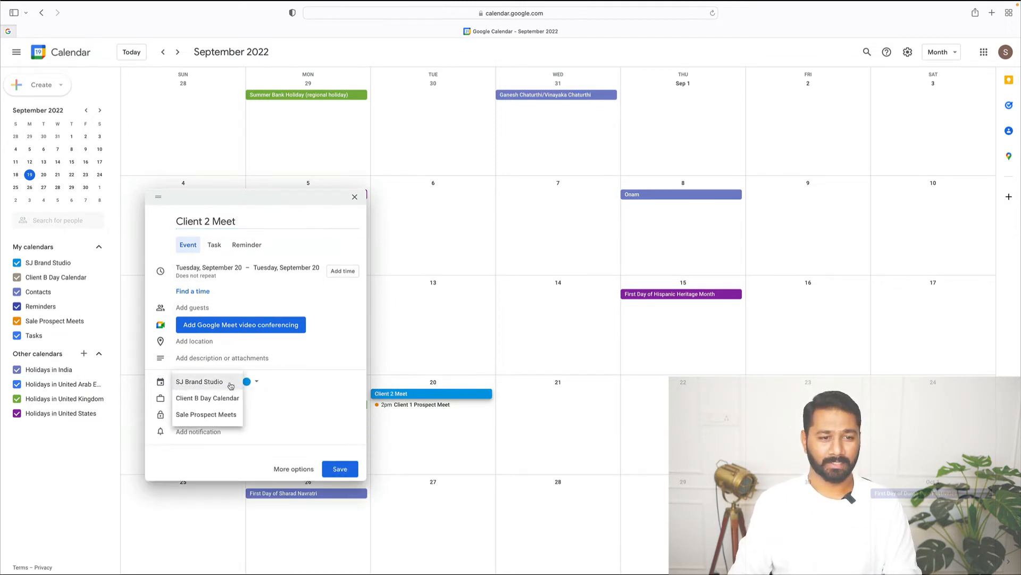
{"action": "left_click", "coordinate": [224, 416]}
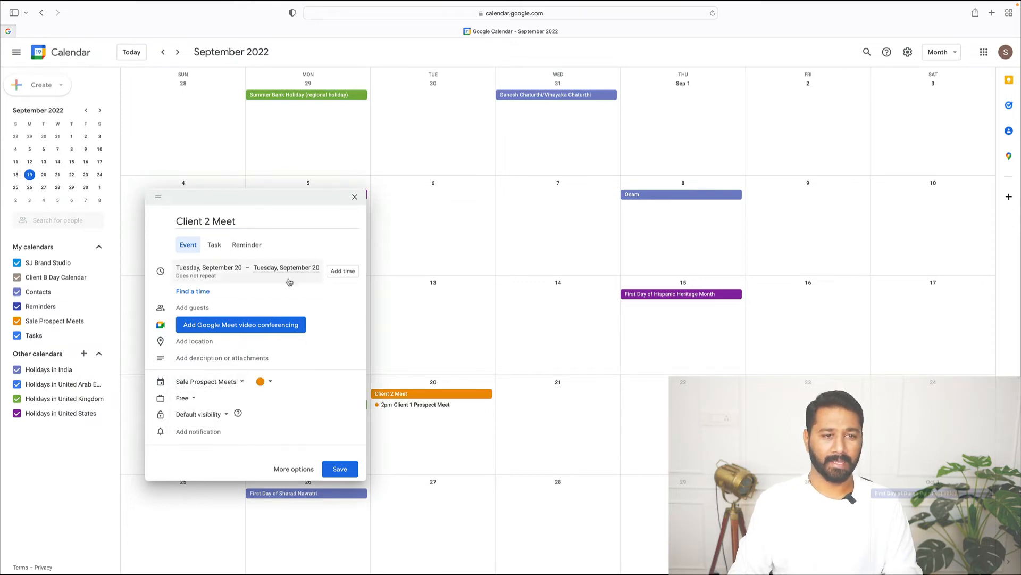
- Schedule the Client 2 Meet event from 1:00pm to 2:00pm and save it
{"action": "left_click", "coordinate": [343, 271]}
{"action": "left_click", "coordinate": [260, 267]}
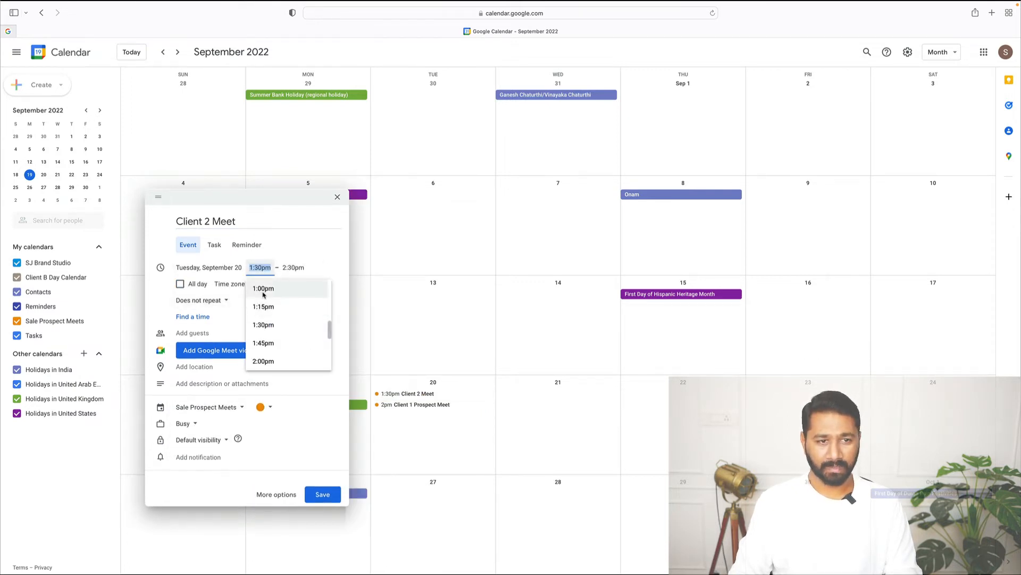
{"action": "left_click", "coordinate": [263, 289]}
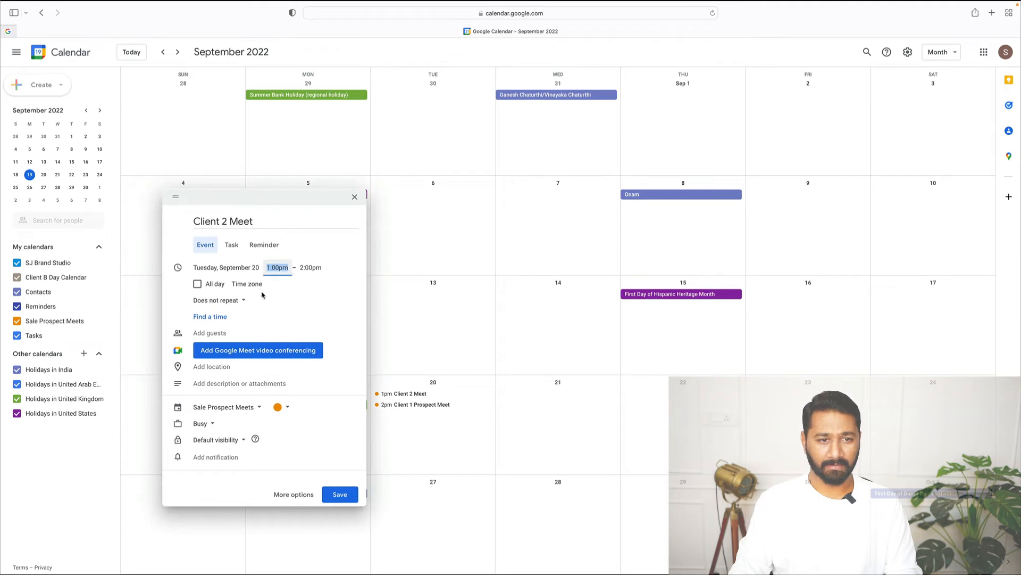
{"action": "left_click", "coordinate": [341, 495]}
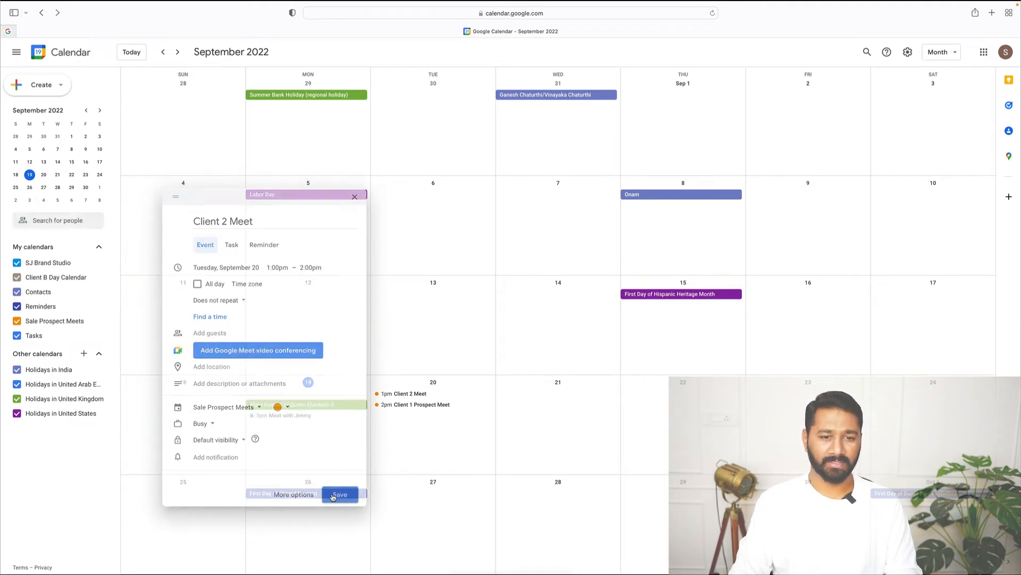
- Show the meetings in the 4 days view and open the settings and sharing page of the Sale Prospect Meets calendar
{"action": "left_click", "coordinate": [952, 52]}
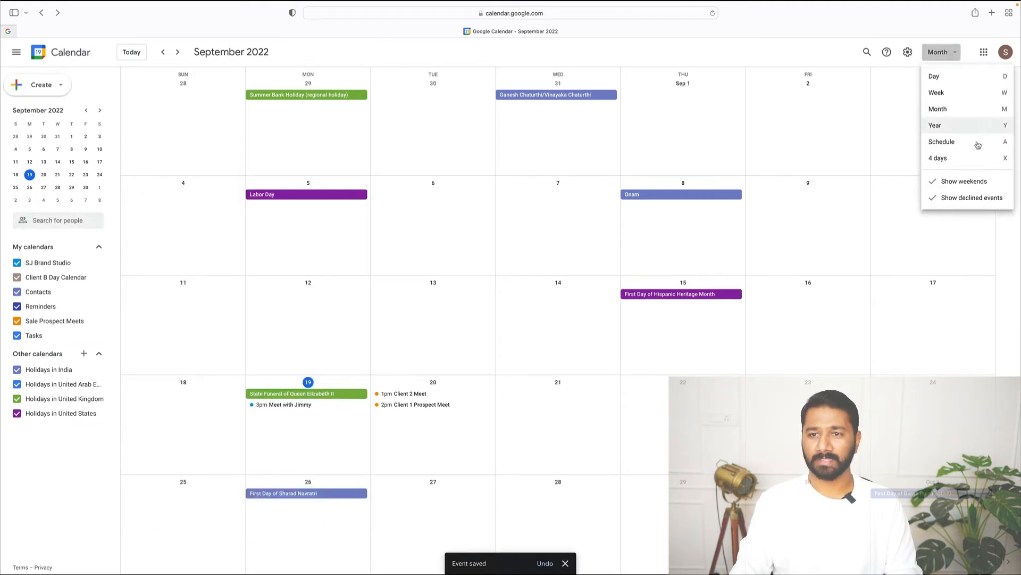
{"action": "left_click", "coordinate": [942, 158]}
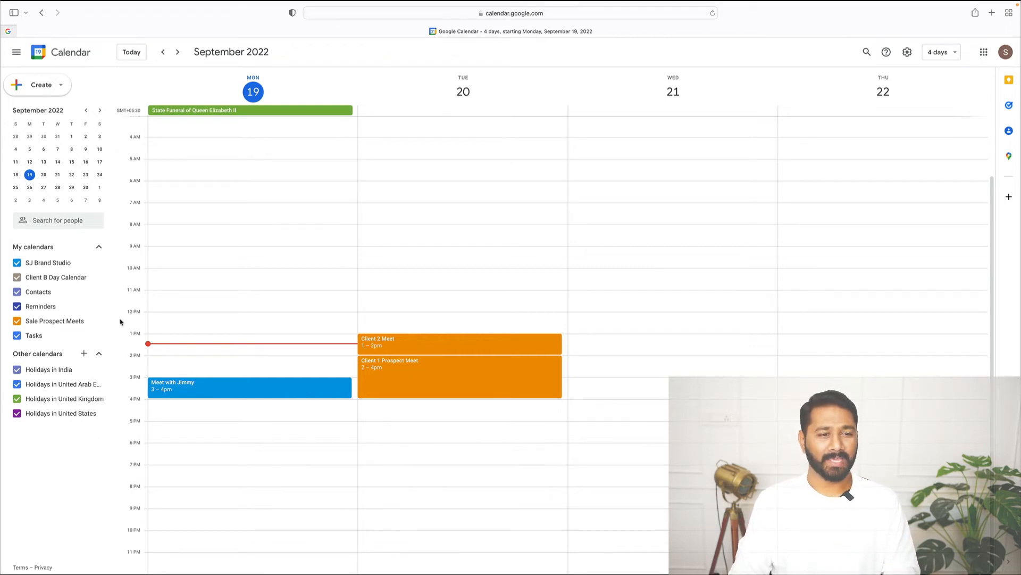
{"action": "left_click", "coordinate": [98, 321]}
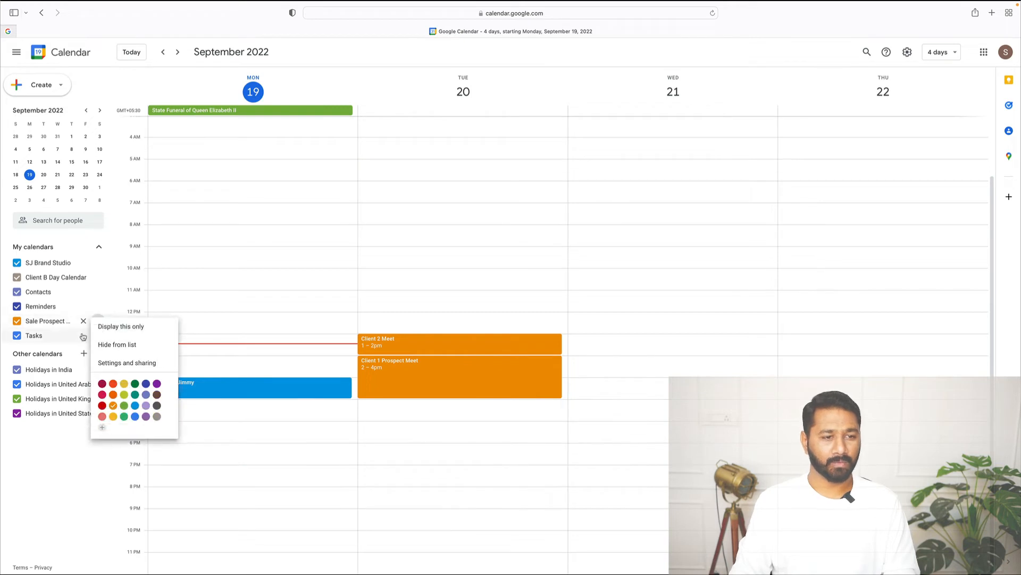
{"action": "left_click", "coordinate": [129, 364]}
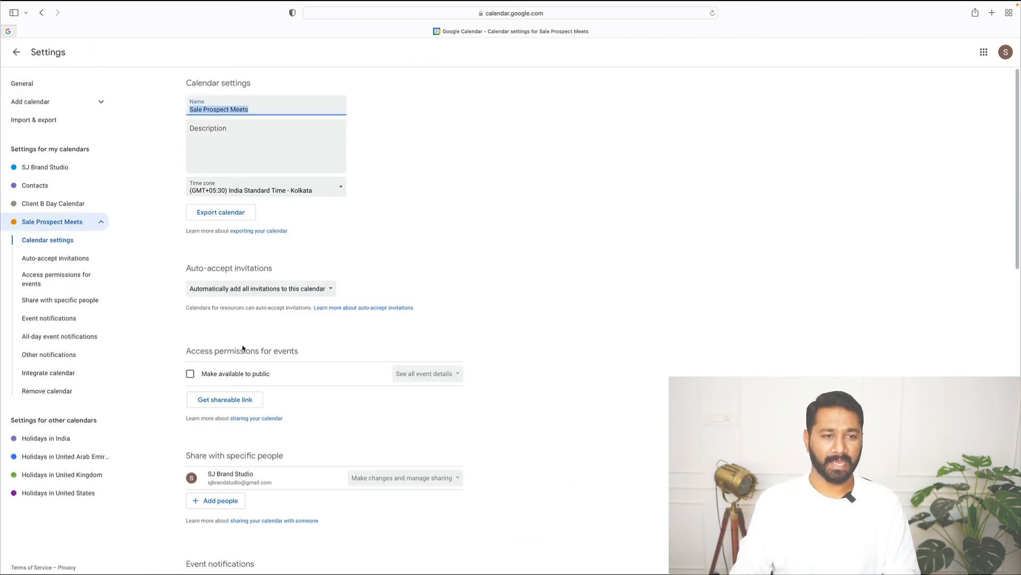
- Review the Sale Prospect Meets settings and check the option for sharing the calendar with specific people
{"action": "scroll", "coordinate": [327, 250], "scroll_direction": "down", "scroll_amount": 2}
{"action": "scroll", "coordinate": [282, 208], "scroll_direction": "up", "scroll_amount": 2}
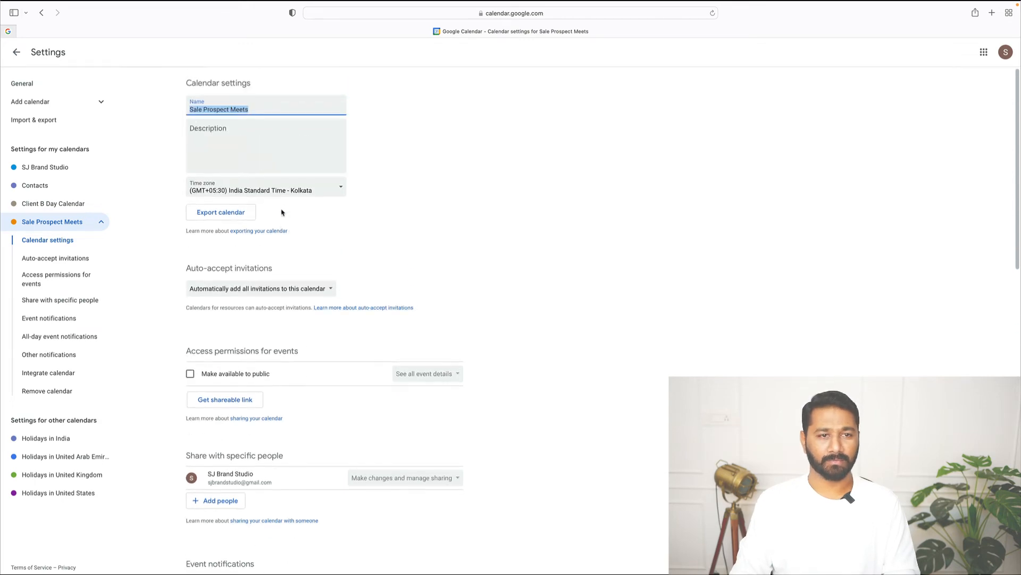
{"action": "scroll", "coordinate": [282, 210], "scroll_direction": "down", "scroll_amount": 8}
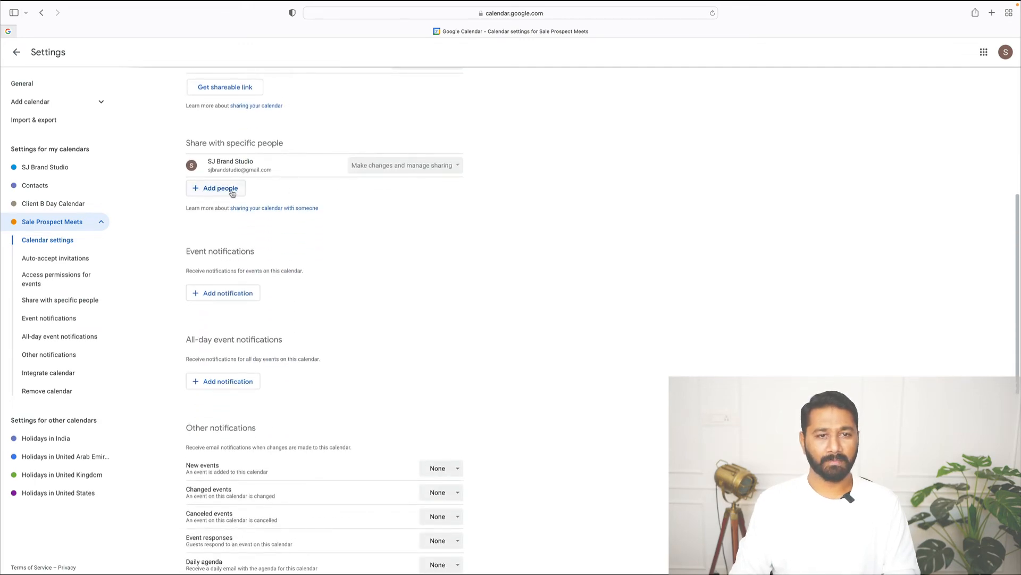
{"action": "left_click", "coordinate": [230, 191]}
{"action": "left_click", "coordinate": [699, 310]}
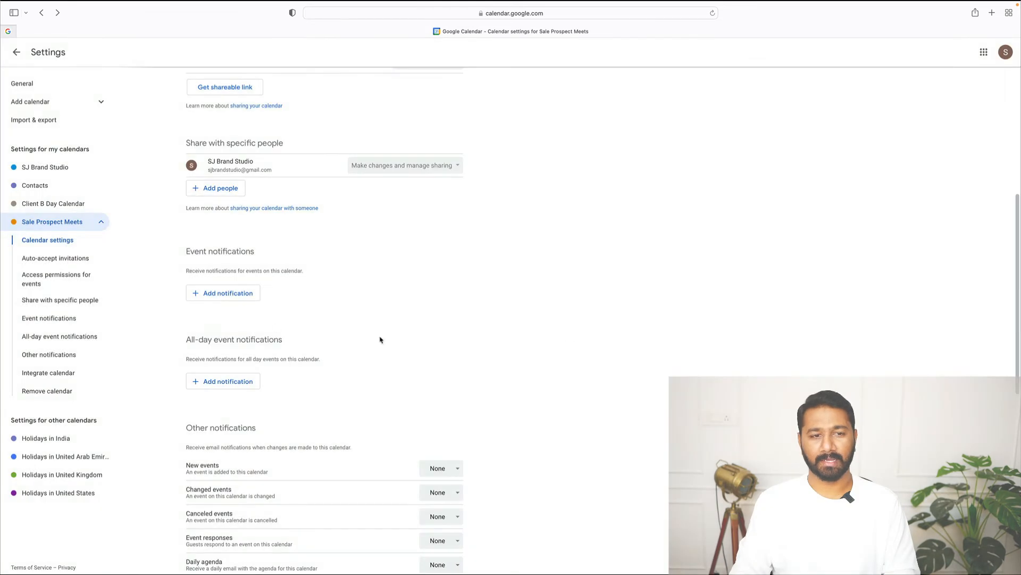
- Leave the Sale Prospect Meets settings and show September 2022 in the Month view
{"action": "scroll", "coordinate": [211, 322], "scroll_direction": "up", "scroll_amount": 6}
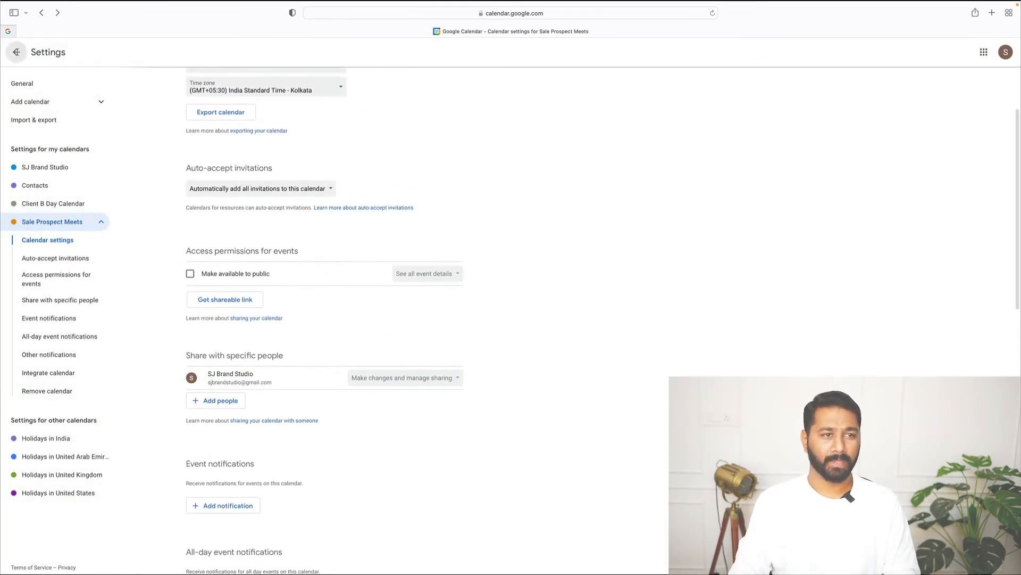
{"action": "left_click", "coordinate": [17, 51]}
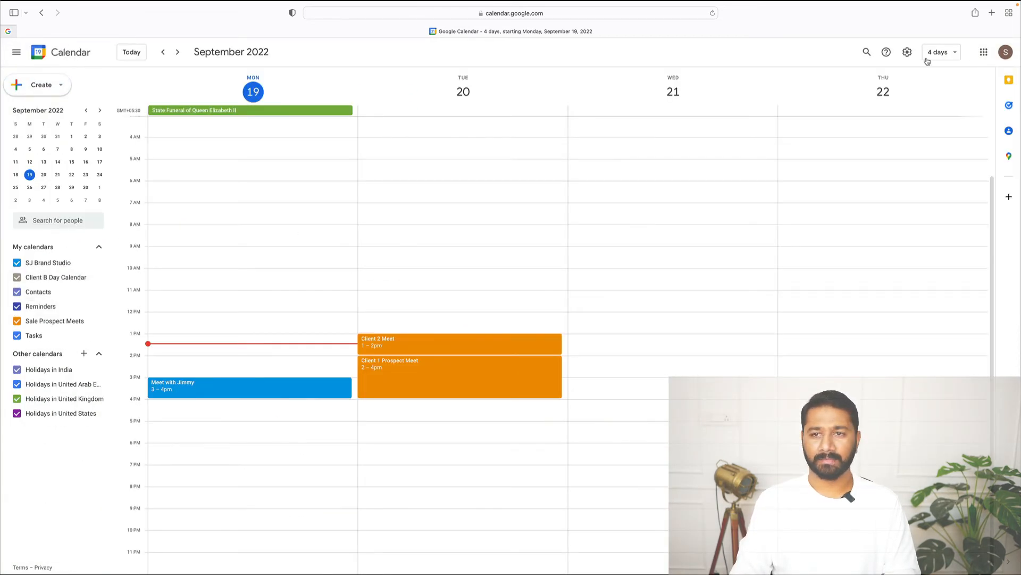
{"action": "left_click", "coordinate": [955, 56]}
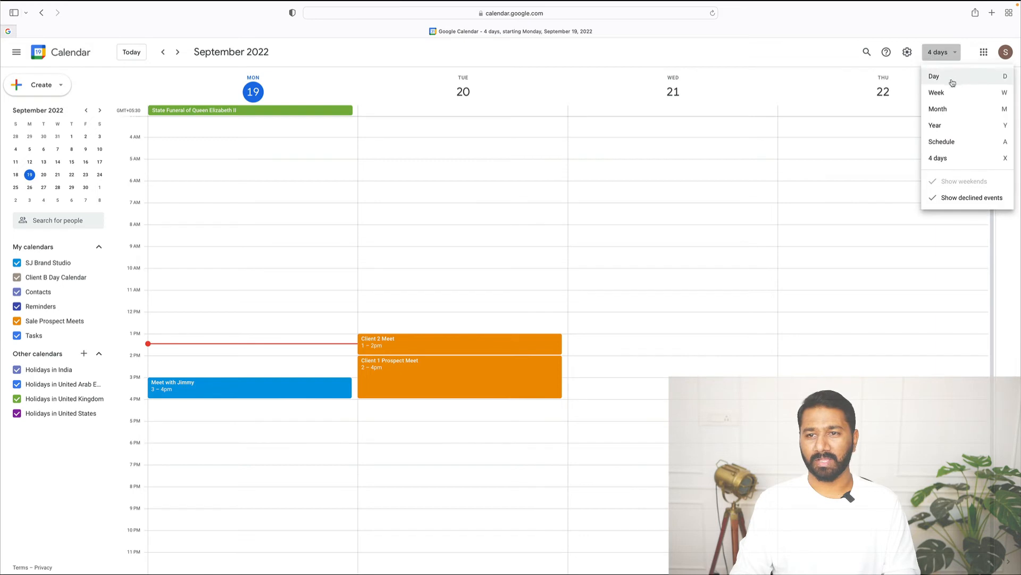
{"action": "left_click", "coordinate": [943, 114]}
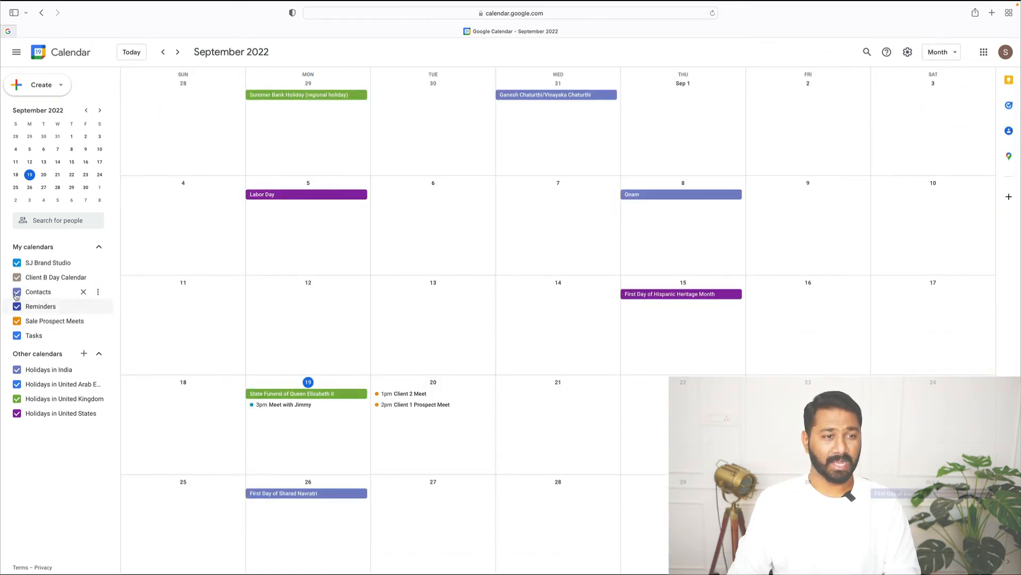
- Hide every personal and holiday calendar so that only the Sale Prospect Meets calendar remains displayed
{"action": "left_click", "coordinate": [17, 263]}
{"action": "left_click", "coordinate": [17, 292]}
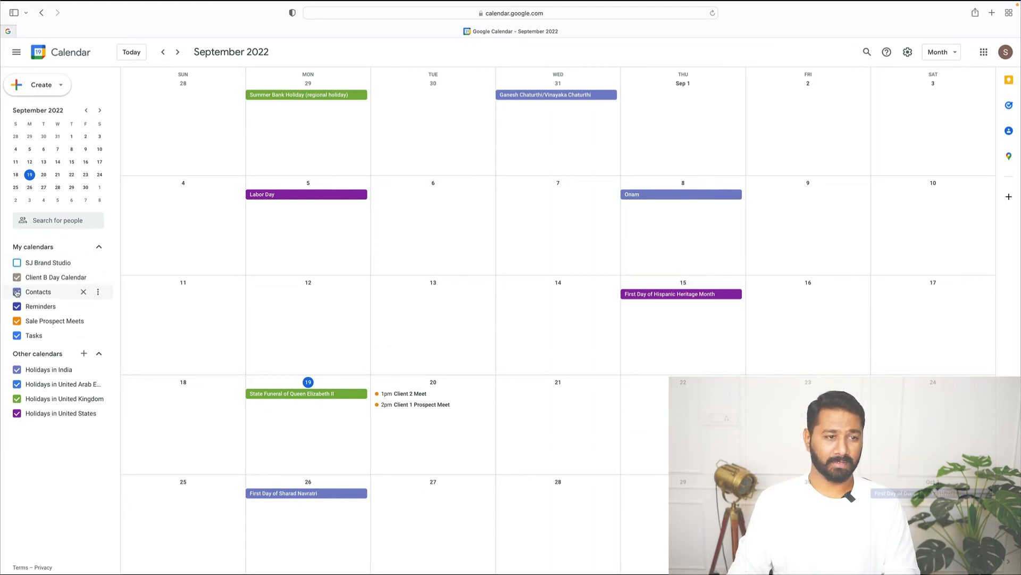
{"action": "left_click", "coordinate": [17, 306]}
{"action": "left_click", "coordinate": [17, 334]}
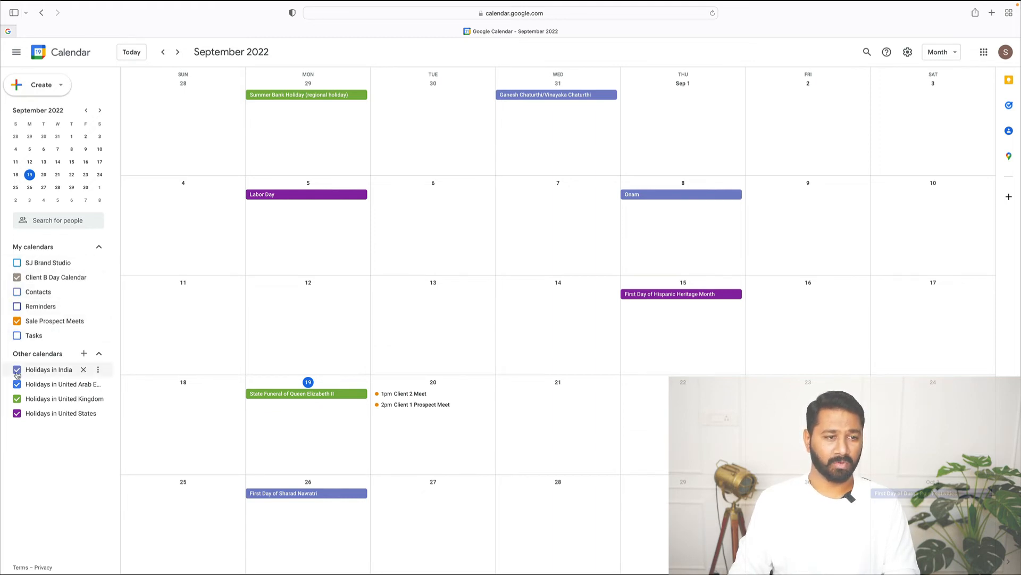
{"action": "left_click", "coordinate": [16, 384]}
{"action": "left_click", "coordinate": [17, 398]}
{"action": "left_click", "coordinate": [16, 413]}
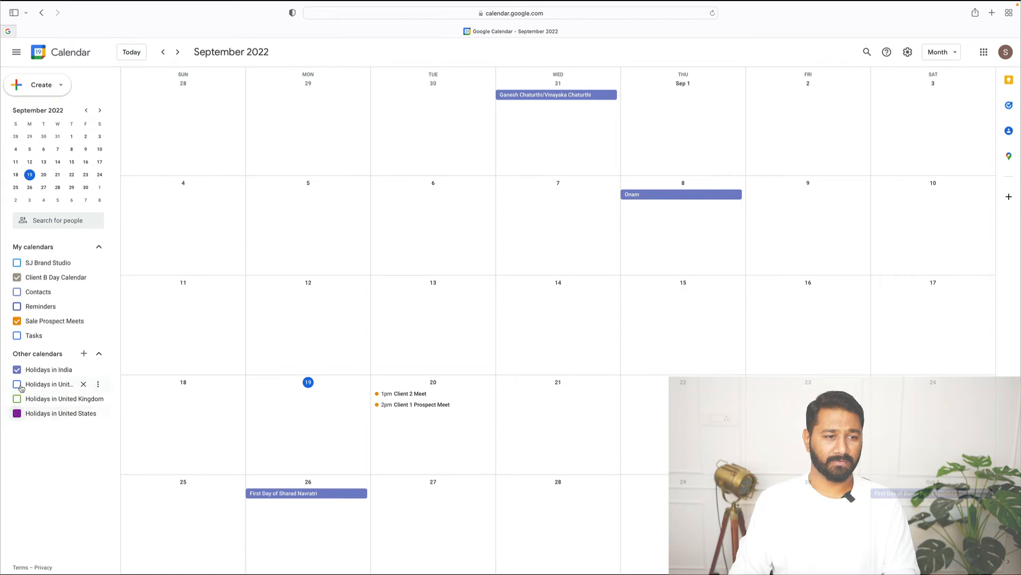
{"action": "left_click", "coordinate": [17, 369]}
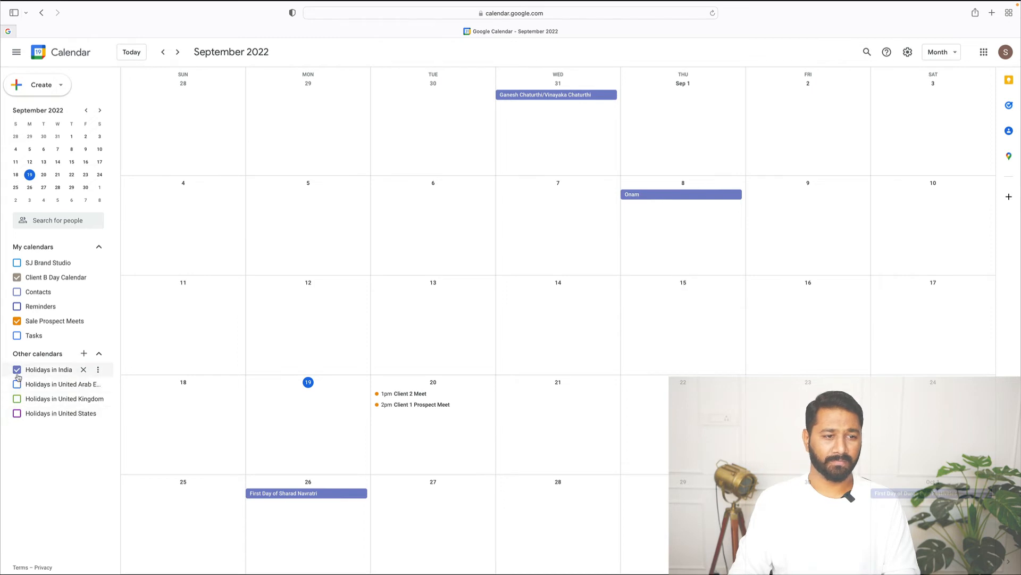
{"action": "left_click", "coordinate": [16, 277]}
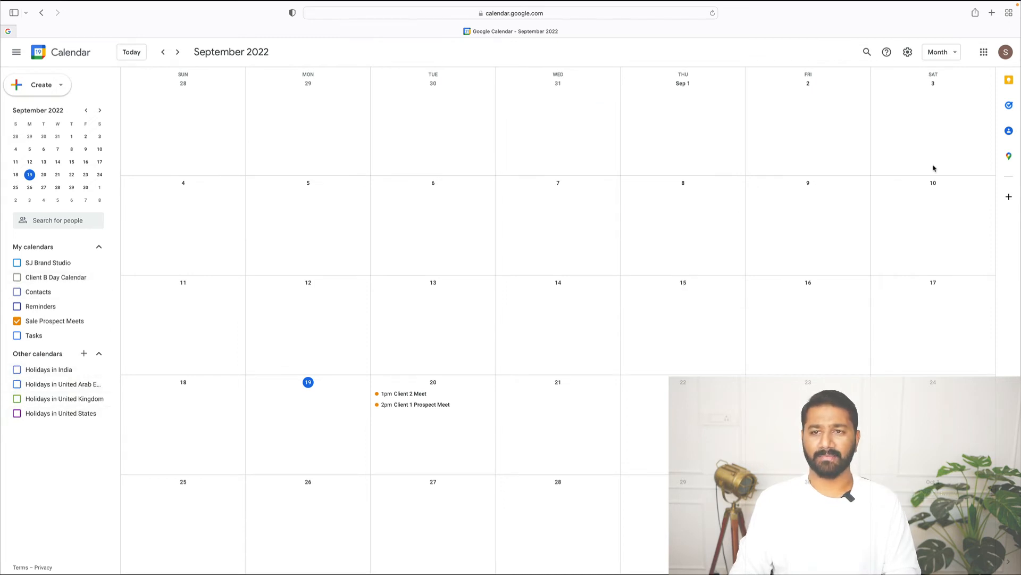
- Look at the sales meetings in the Schedule view and in the 4 days view
{"action": "left_click", "coordinate": [950, 53]}
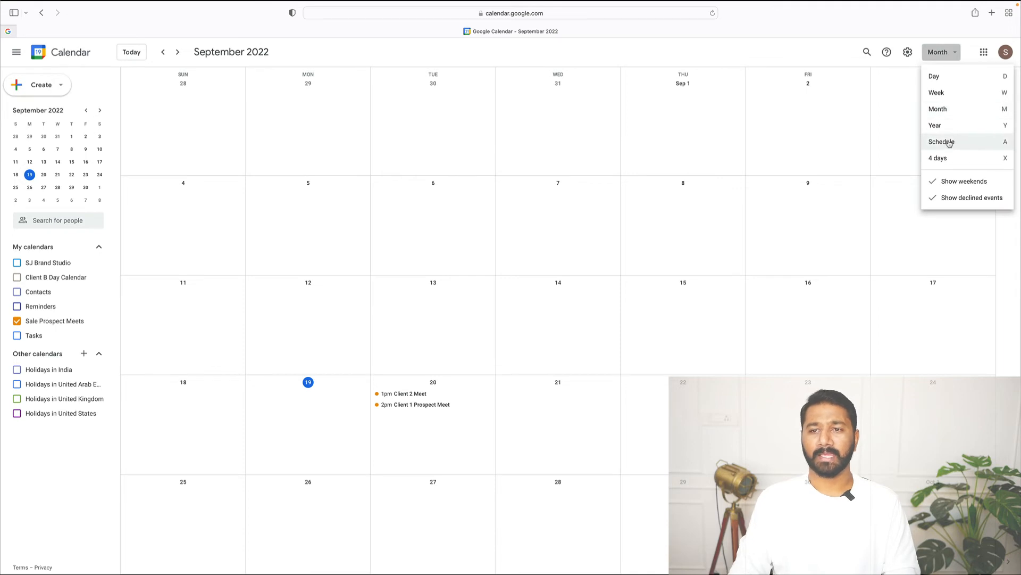
{"action": "left_click", "coordinate": [949, 143]}
{"action": "left_click", "coordinate": [935, 52]}
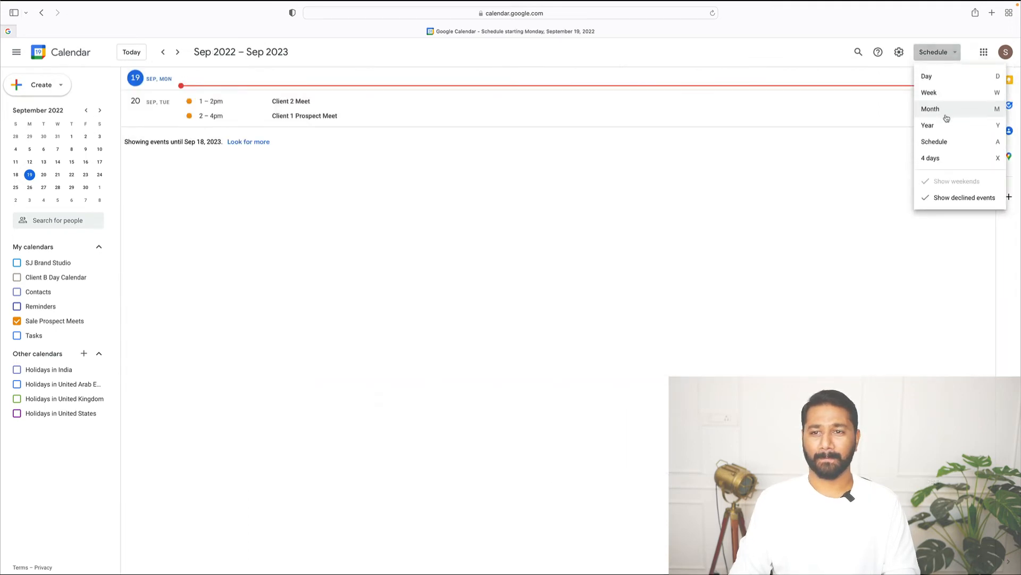
{"action": "left_click", "coordinate": [939, 157]}
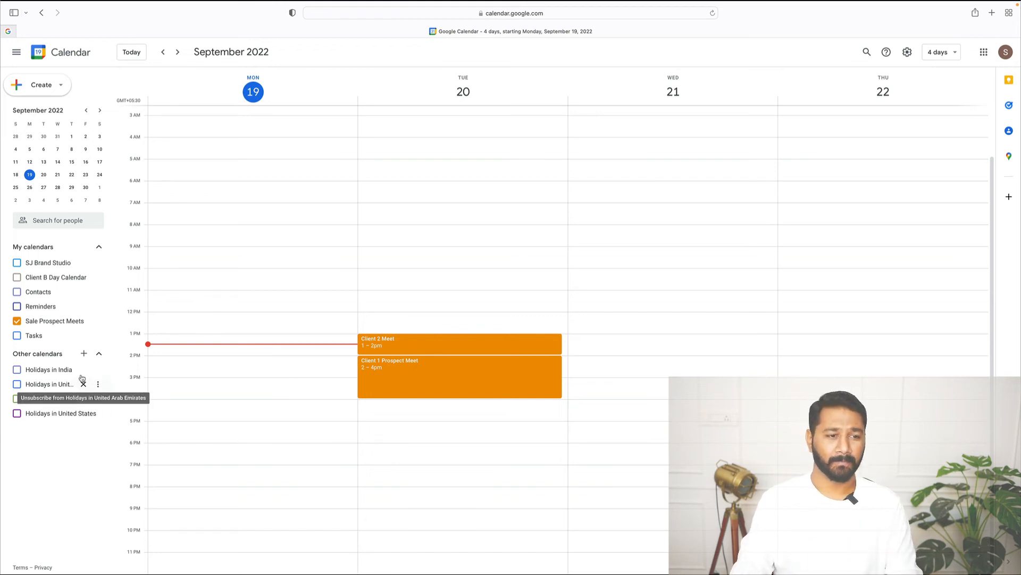
- Create a new calendar named "Finance Team Calendar" and return to the main calendar page
{"action": "left_click", "coordinate": [84, 354]}
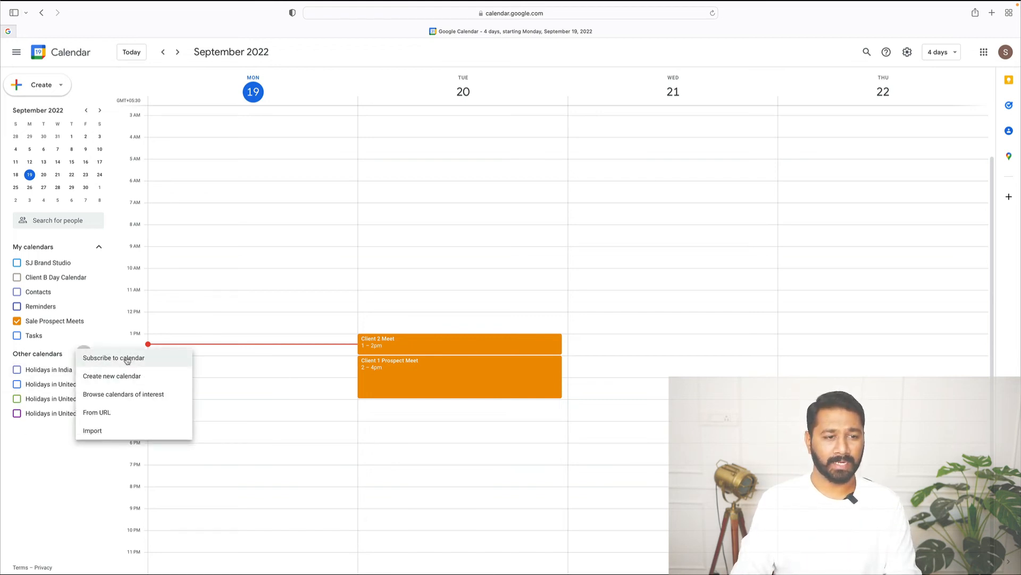
{"action": "left_click", "coordinate": [122, 377]}
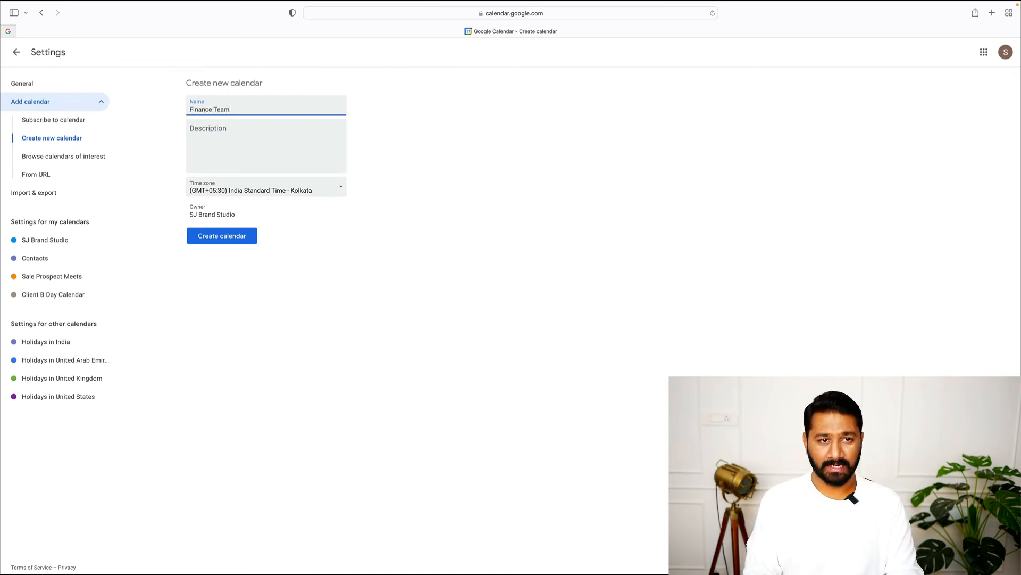
{"action": "type", "text": "Finance Team Calendar"}
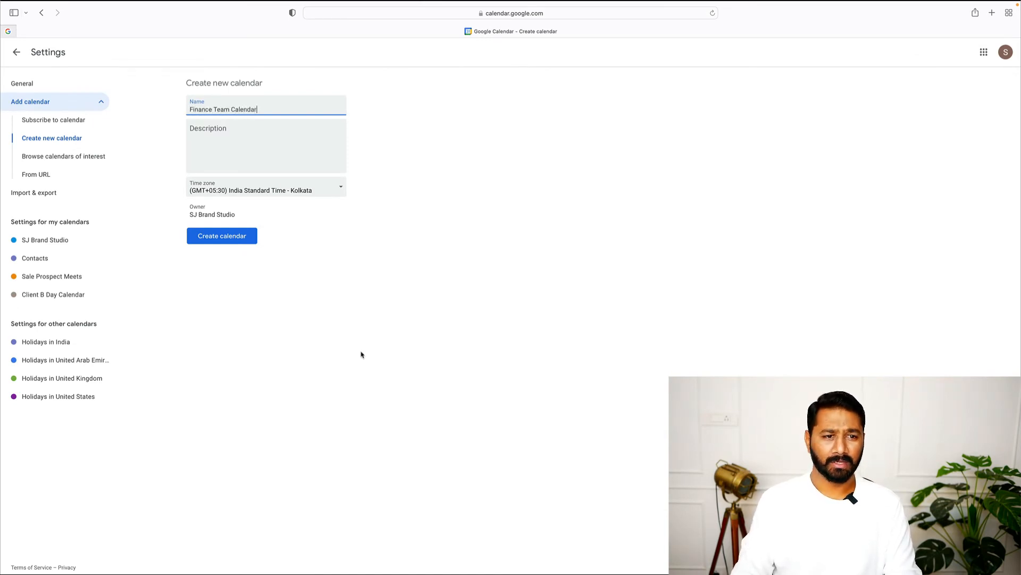
{"action": "left_click", "coordinate": [243, 237]}
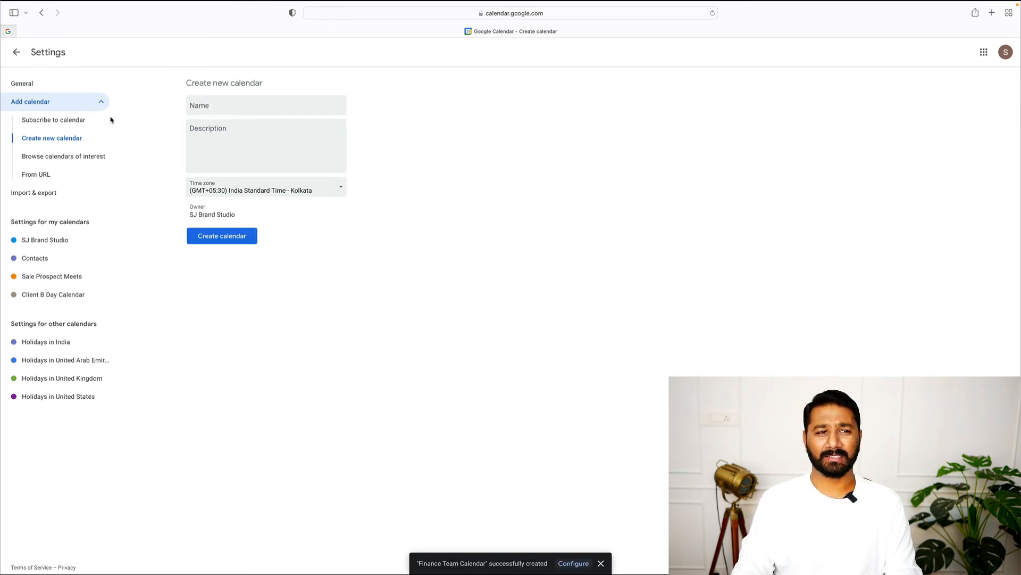
{"action": "left_click", "coordinate": [17, 54]}
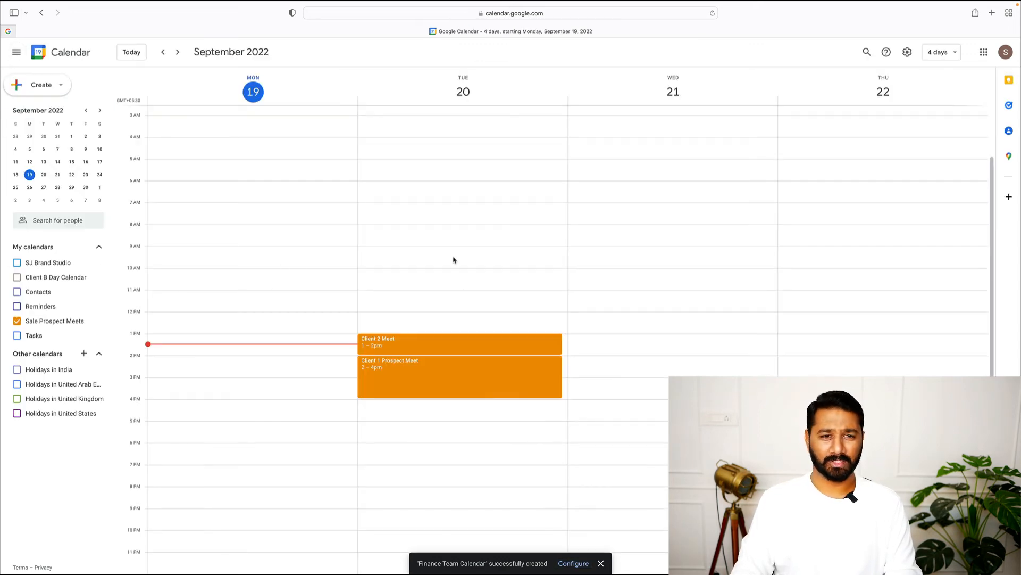
- Switch to the Month view and start an event on September 10 titled "P&L Report to Management"
{"action": "left_click", "coordinate": [941, 52]}
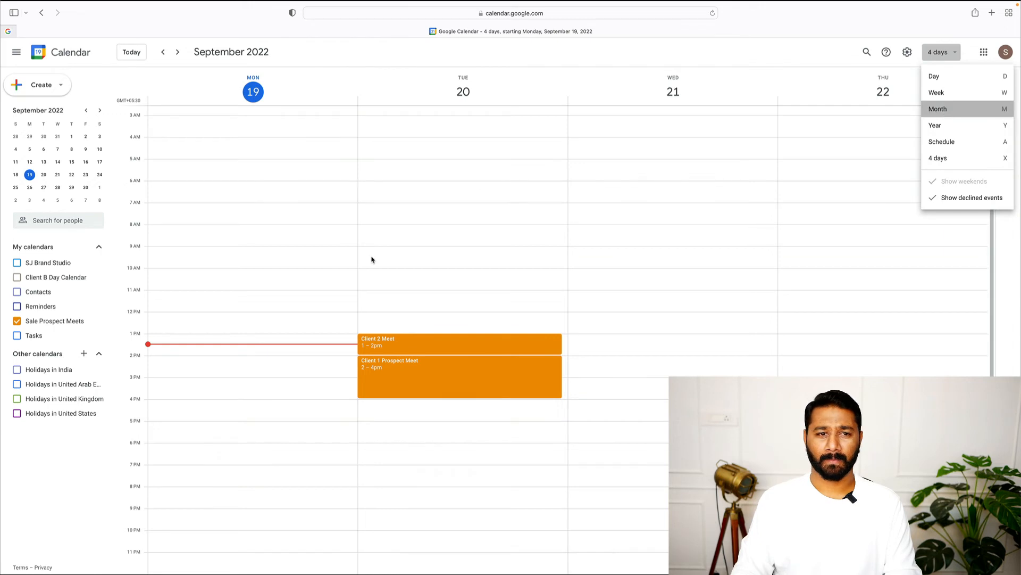
{"action": "key", "text": "m"}
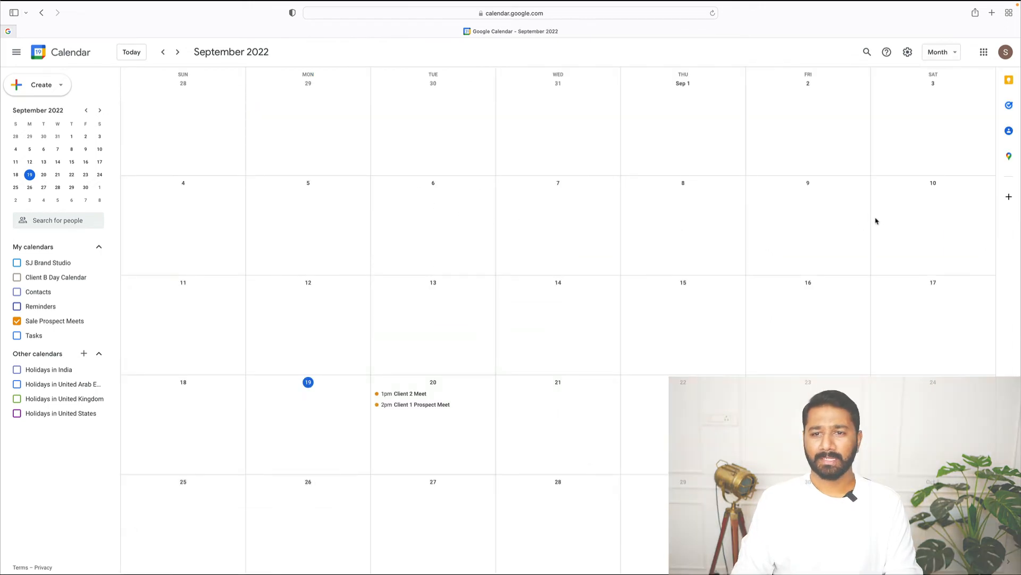
{"action": "left_click", "coordinate": [931, 208]}
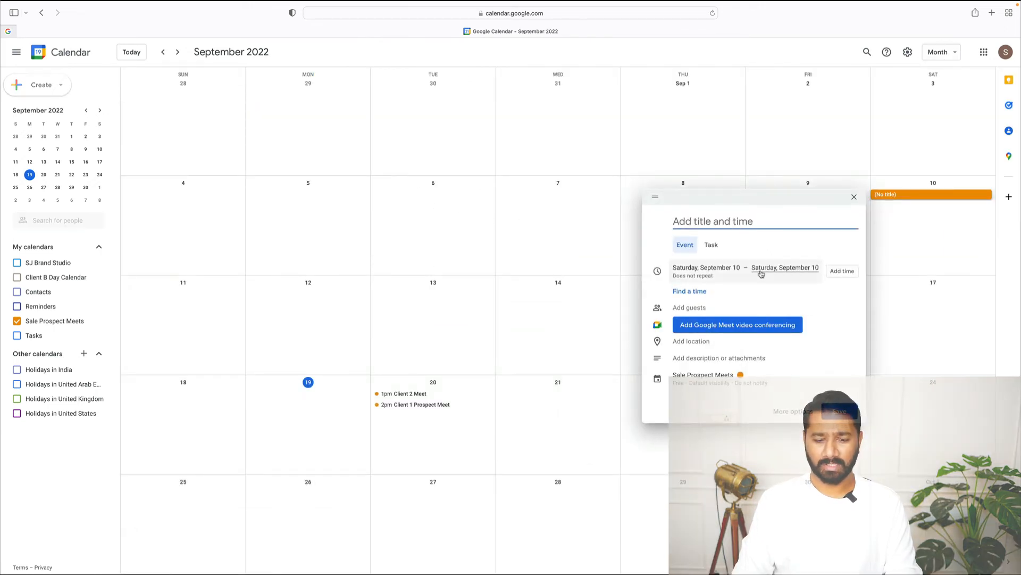
{"action": "type", "text": "P&"}
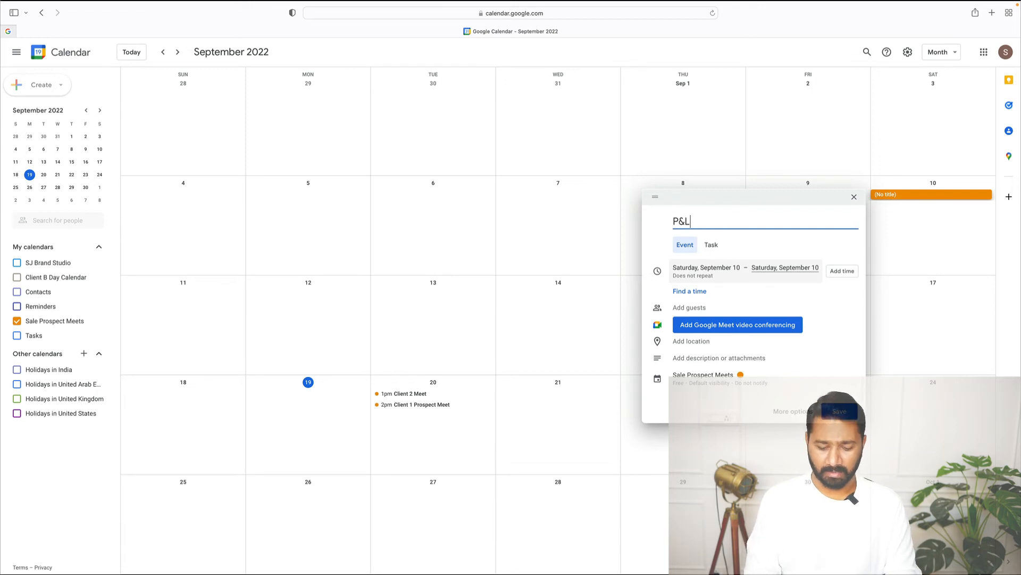
{"action": "type", "text": "L Report"}
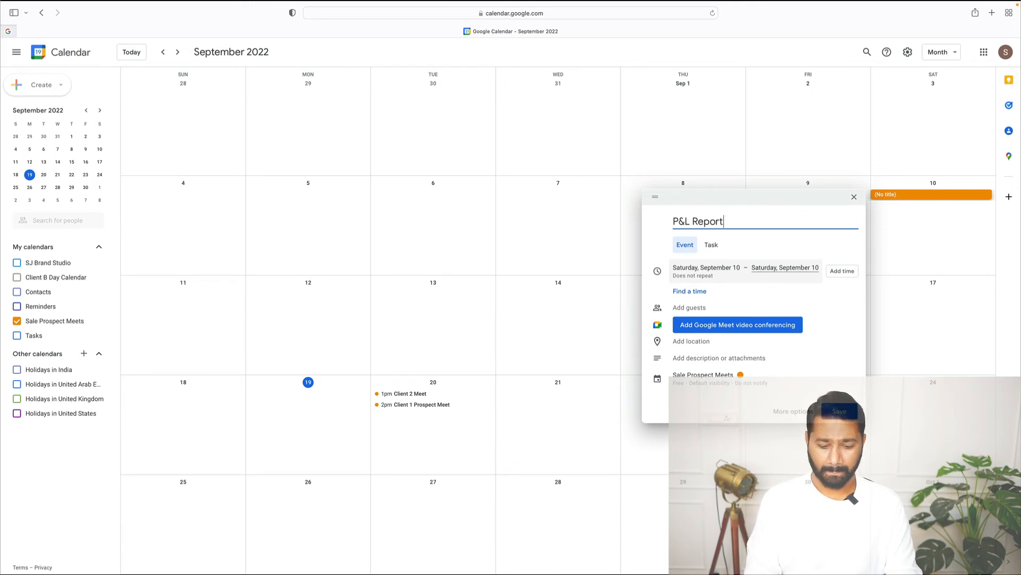
{"action": "type", "text": " to Managementy"}
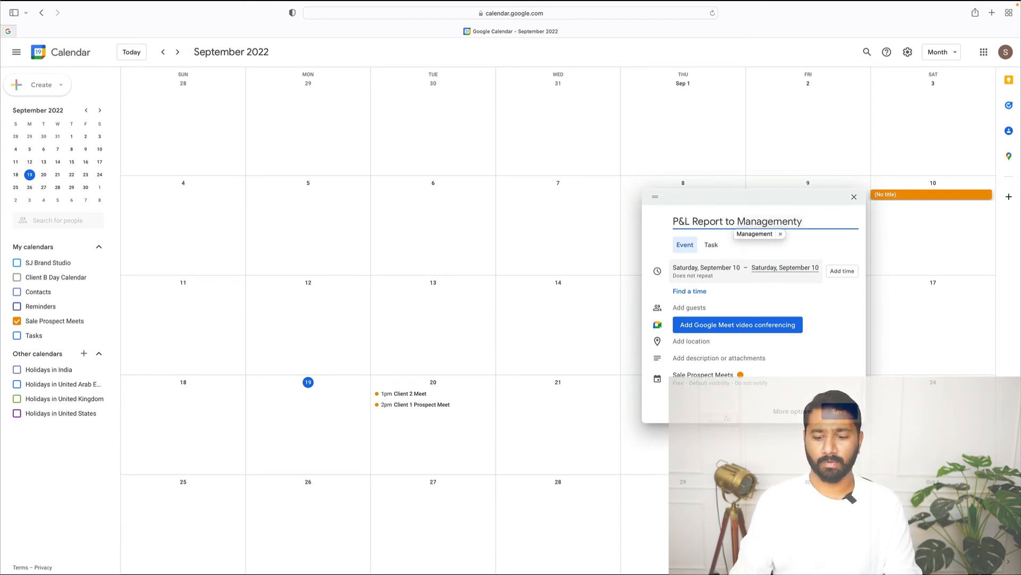
{"action": "key", "text": "BackSpace"}
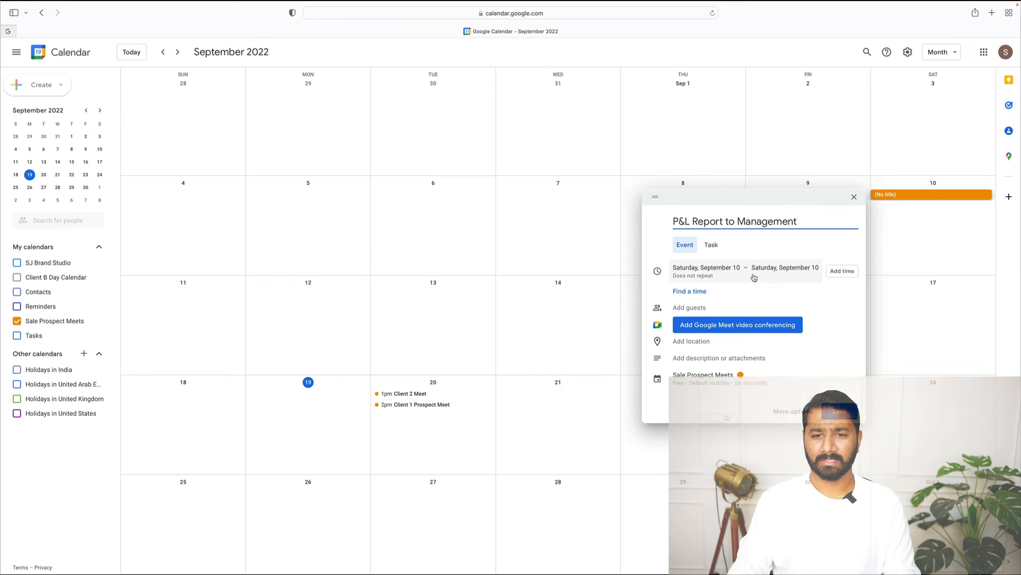
- Give the P&L Report to Management event a custom recurrence of every 1 month on day 10, never ending, and save it
{"action": "left_click", "coordinate": [709, 284]}
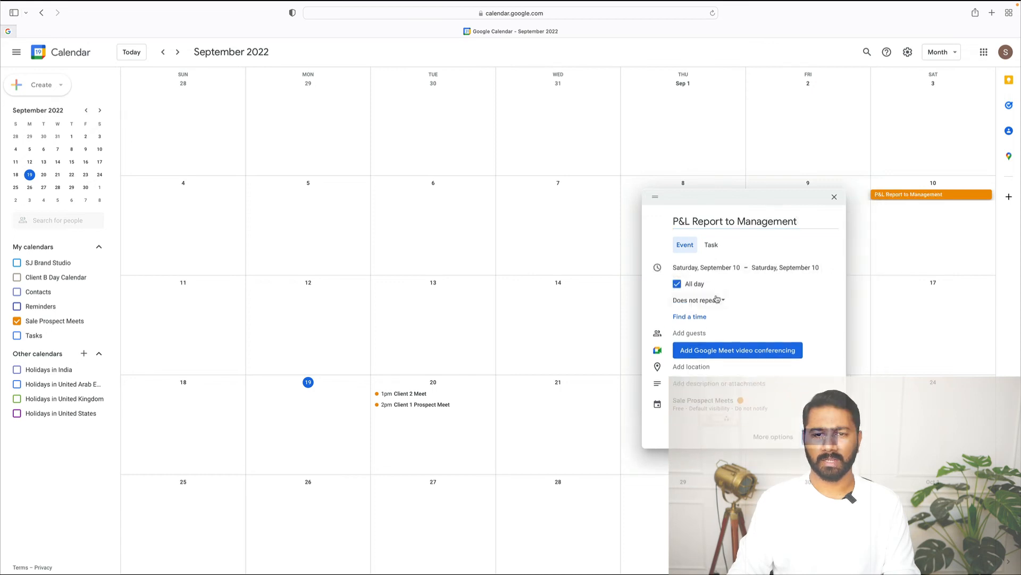
{"action": "left_click", "coordinate": [718, 300]}
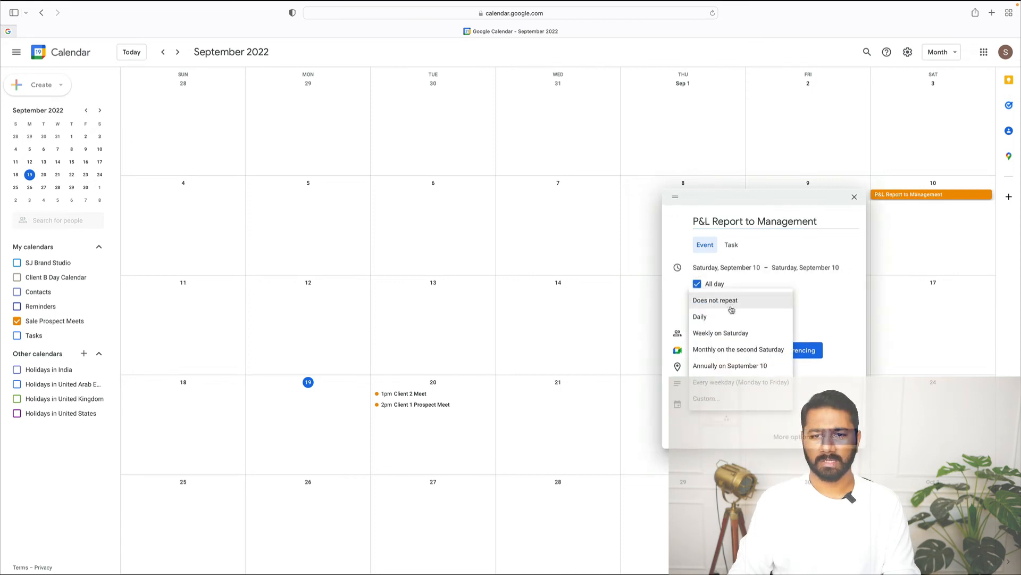
{"action": "left_click", "coordinate": [707, 399]}
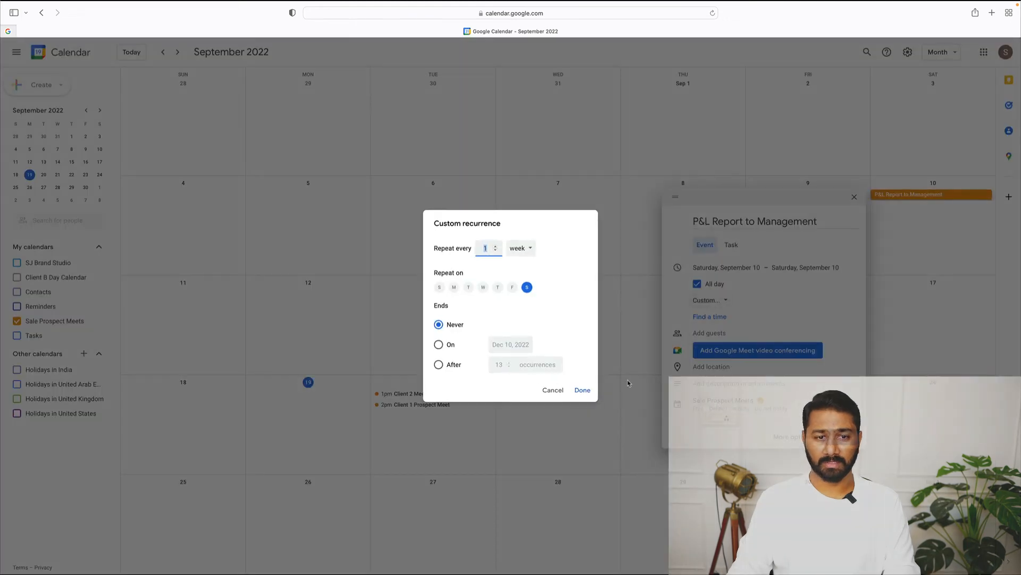
{"action": "left_click", "coordinate": [524, 249]}
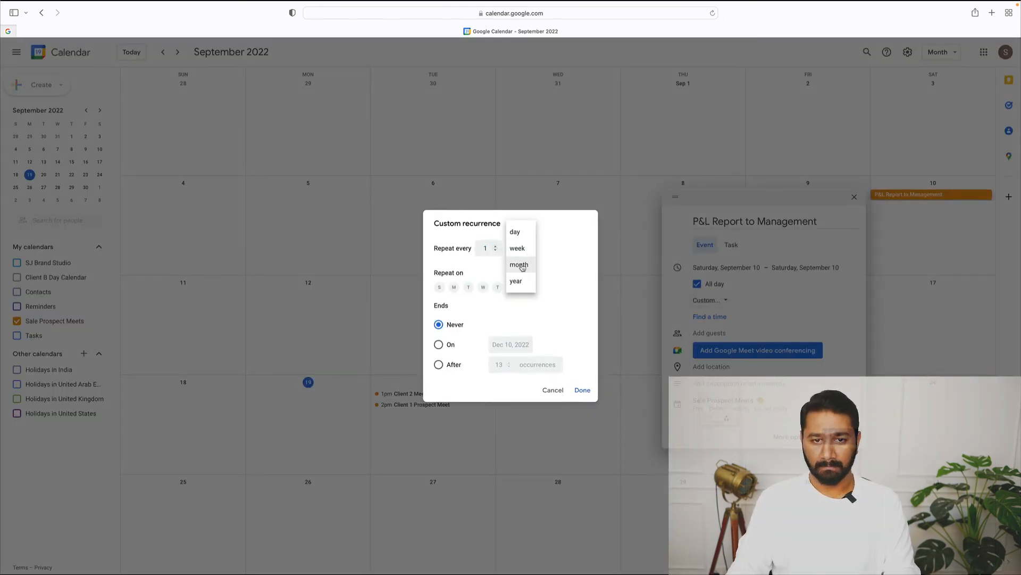
{"action": "left_click", "coordinate": [522, 266]}
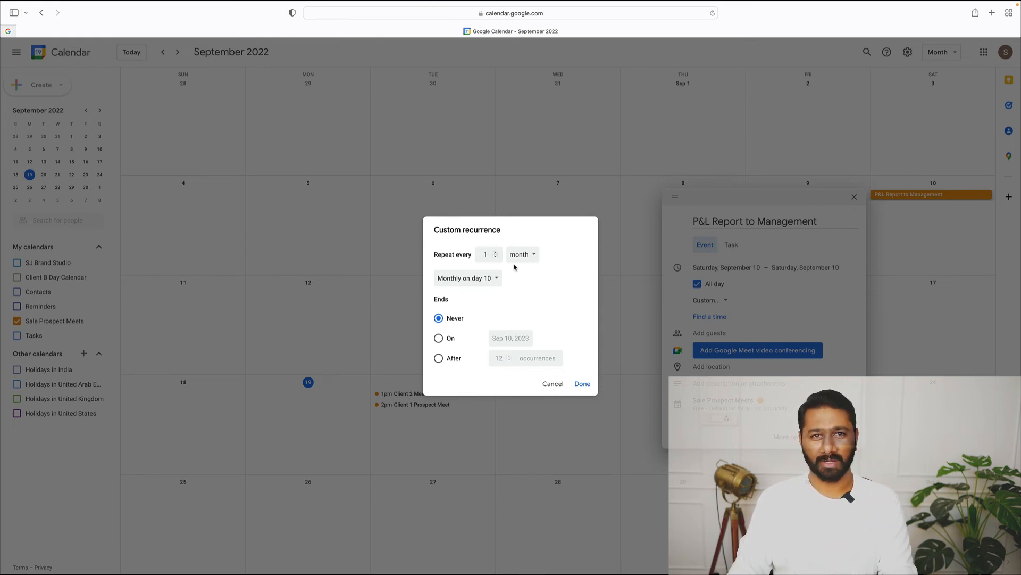
{"action": "left_click", "coordinate": [494, 280]}
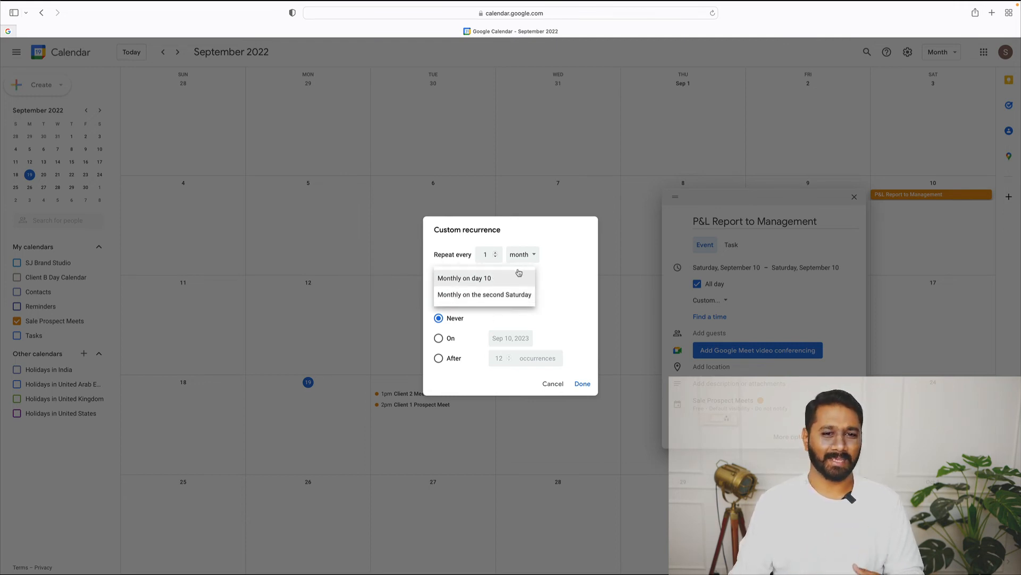
{"action": "left_click", "coordinate": [493, 283]}
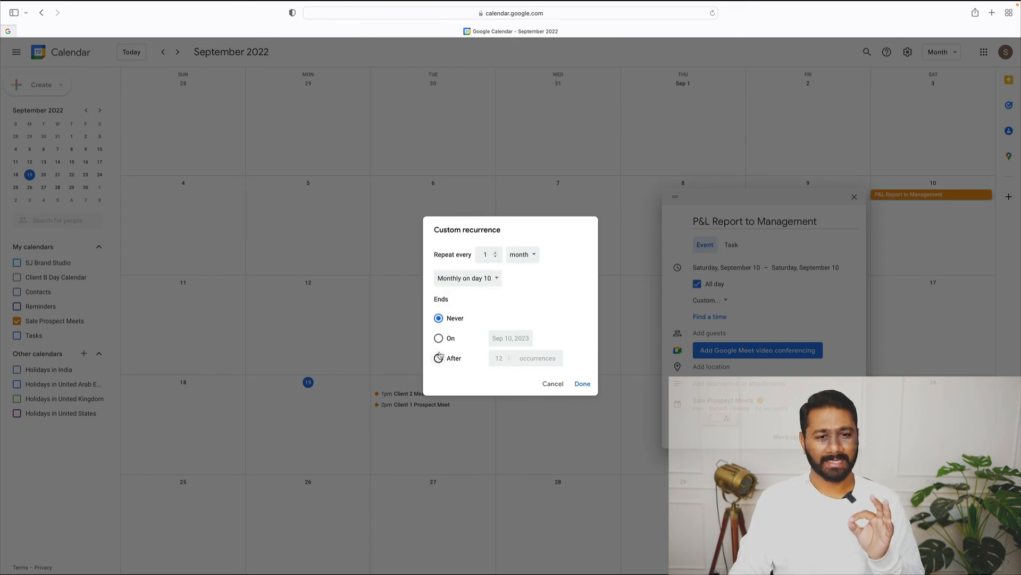
{"action": "left_click", "coordinate": [582, 384]}
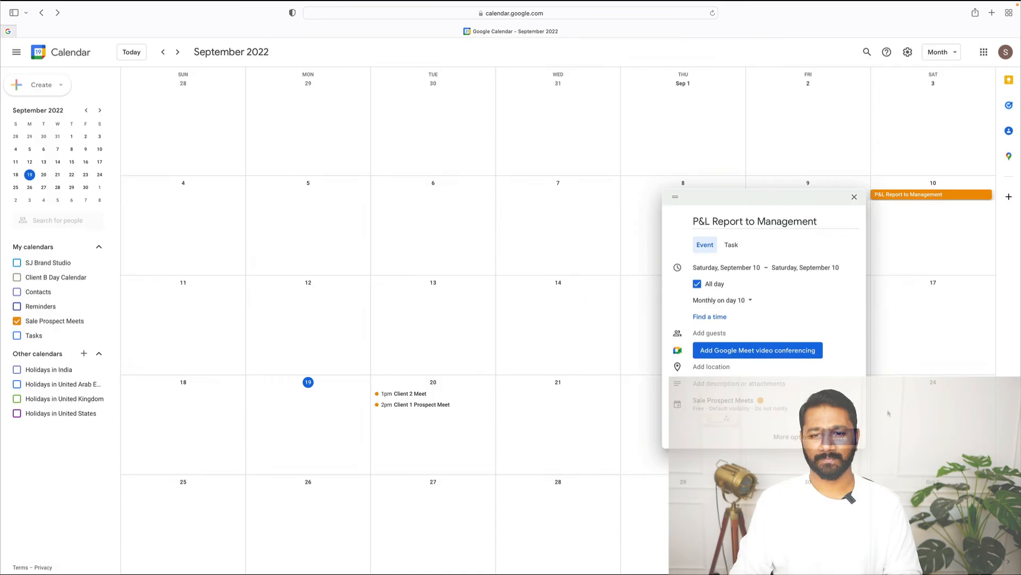
{"action": "left_click", "coordinate": [849, 437]}
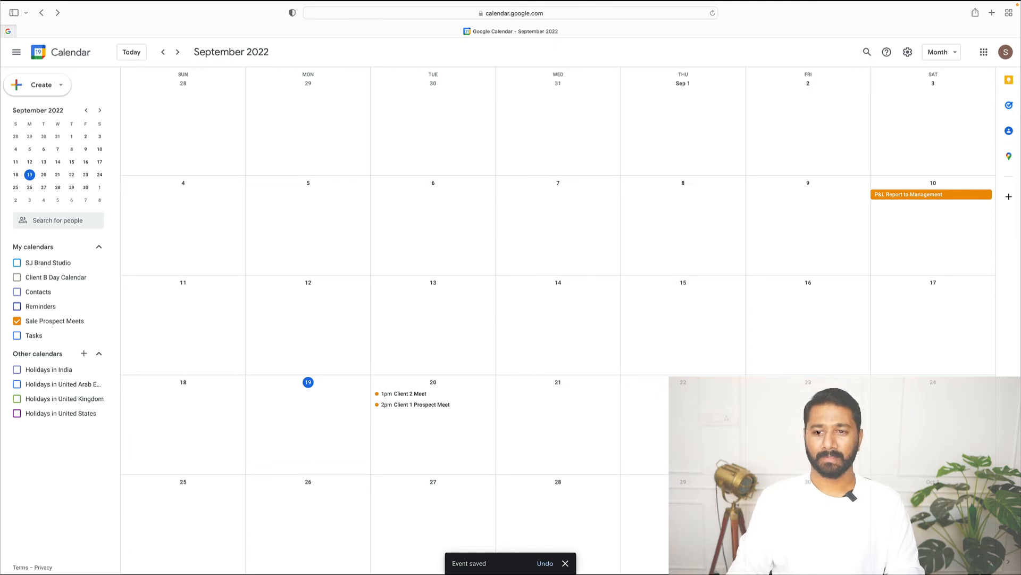
- Show all the remaining hidden calendars, both the own calendars and the India, United Arab Emirates, United Kingdom and United States holiday calendars
{"action": "left_click", "coordinate": [17, 262]}
{"action": "left_click", "coordinate": [17, 278]}
{"action": "left_click", "coordinate": [17, 291]}
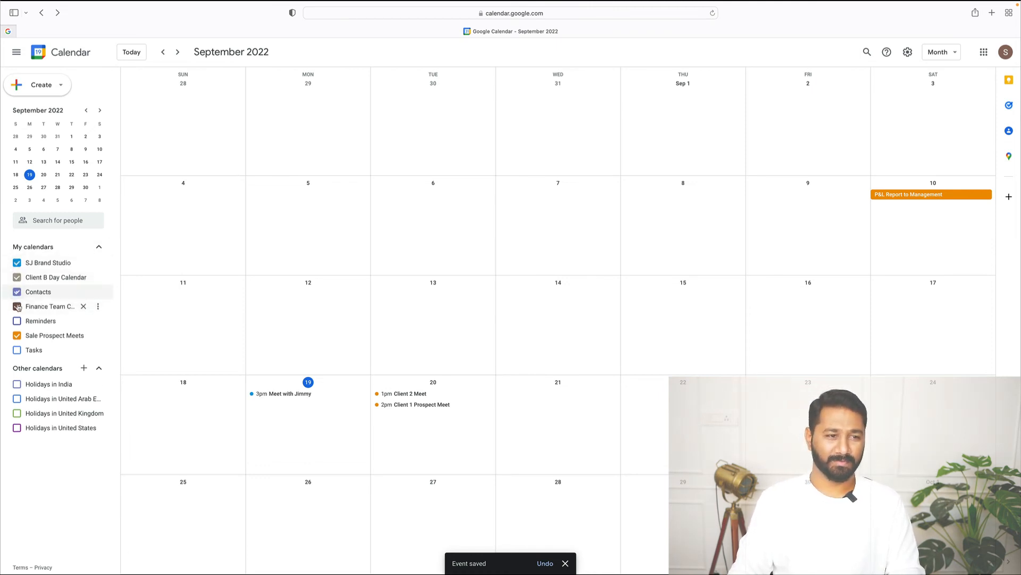
{"action": "left_click", "coordinate": [17, 321]}
{"action": "left_click", "coordinate": [17, 350]}
{"action": "left_click", "coordinate": [16, 384]}
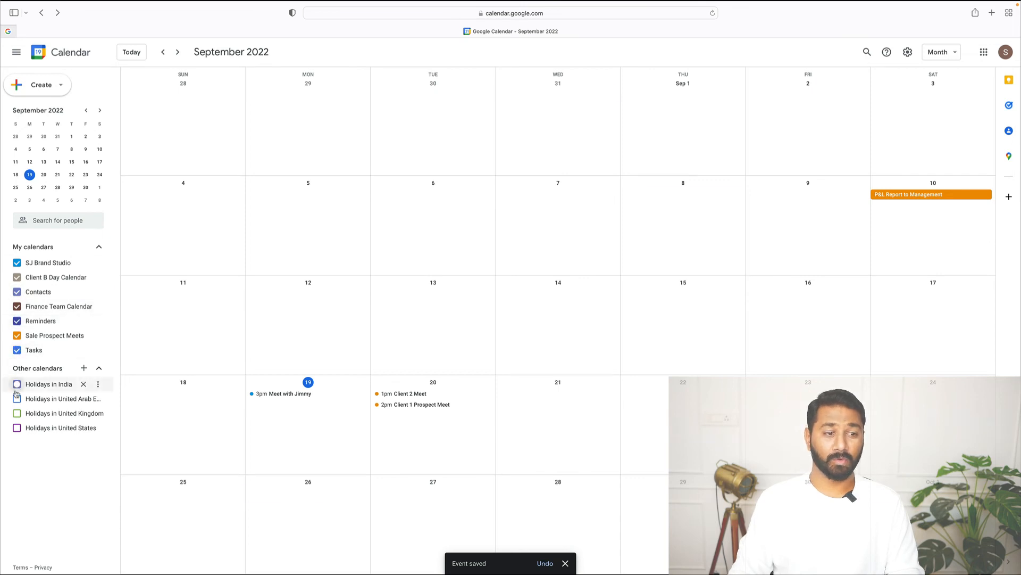
{"action": "left_click", "coordinate": [17, 399]}
{"action": "left_click", "coordinate": [17, 413]}
{"action": "left_click", "coordinate": [16, 428]}
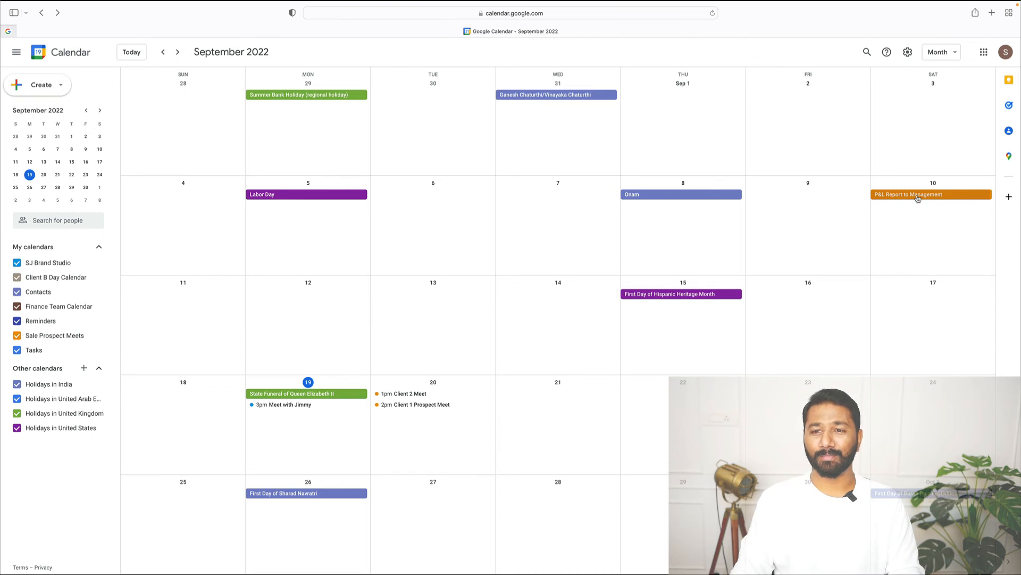
- Move the September 10 P&L Report to Management event to the Finance Team Calendar and save it
{"action": "left_click", "coordinate": [952, 195]}
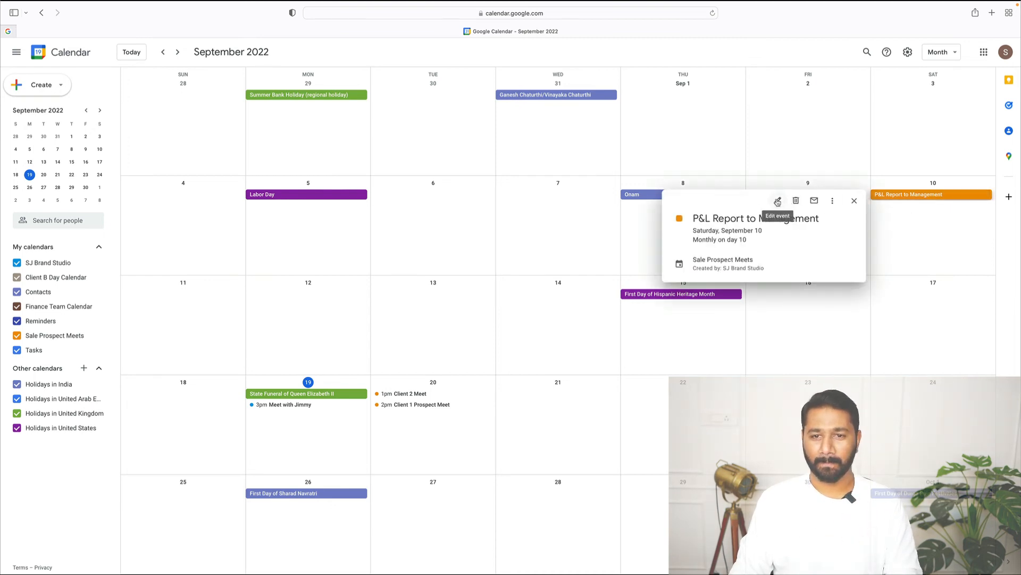
{"action": "left_click", "coordinate": [780, 200]}
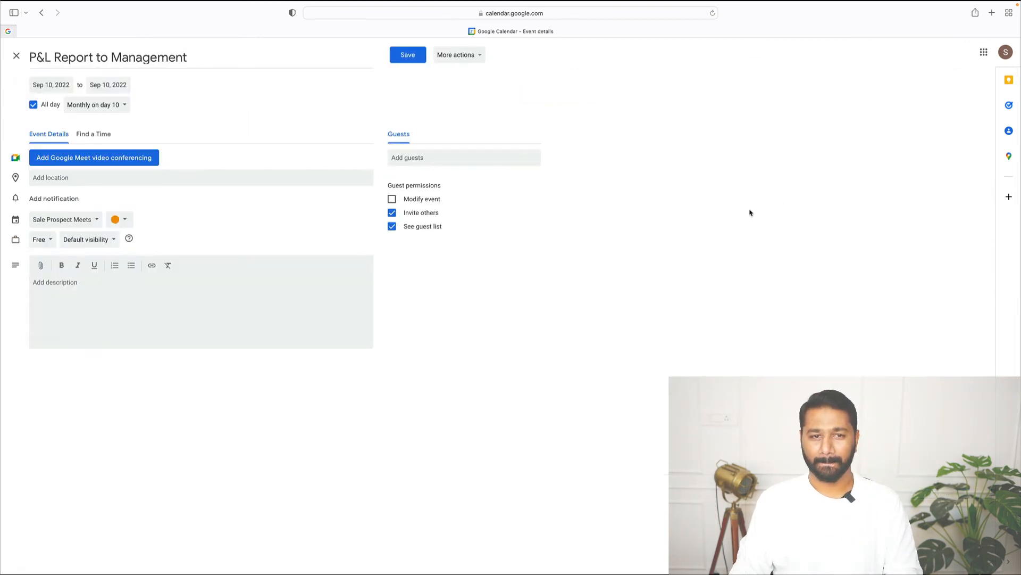
{"action": "left_click", "coordinate": [87, 223]}
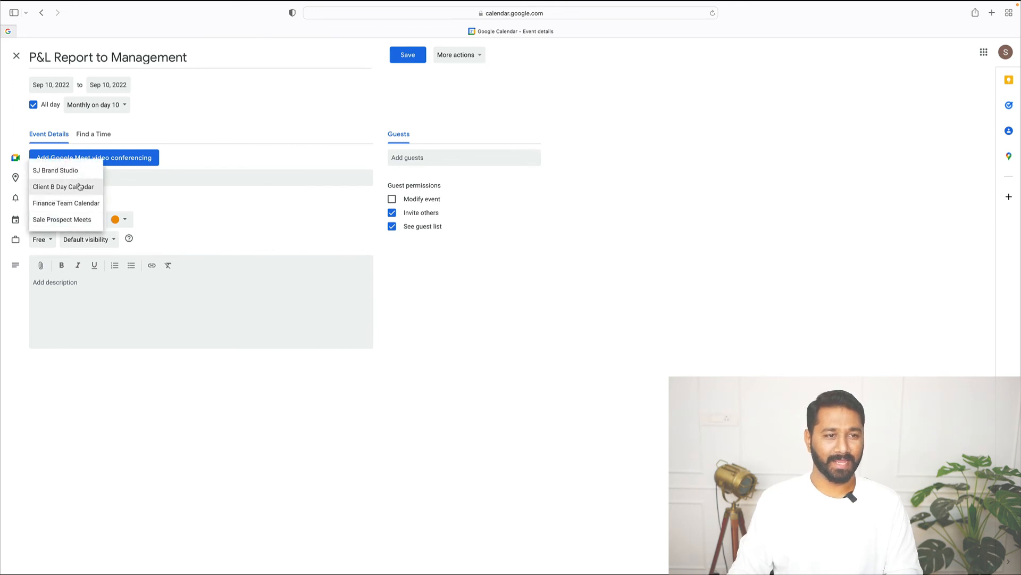
{"action": "left_click", "coordinate": [78, 204]}
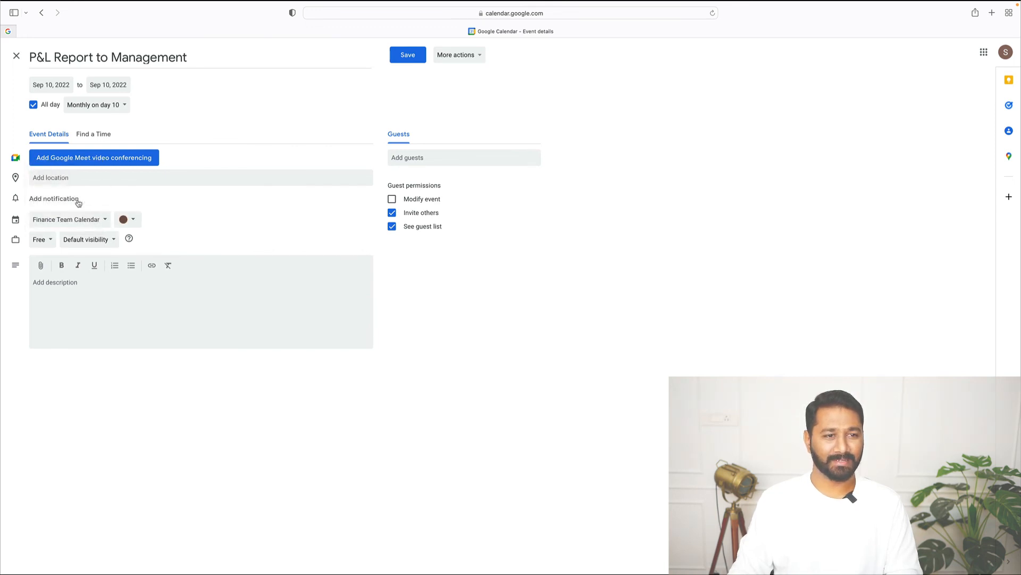
{"action": "left_click", "coordinate": [408, 55]}
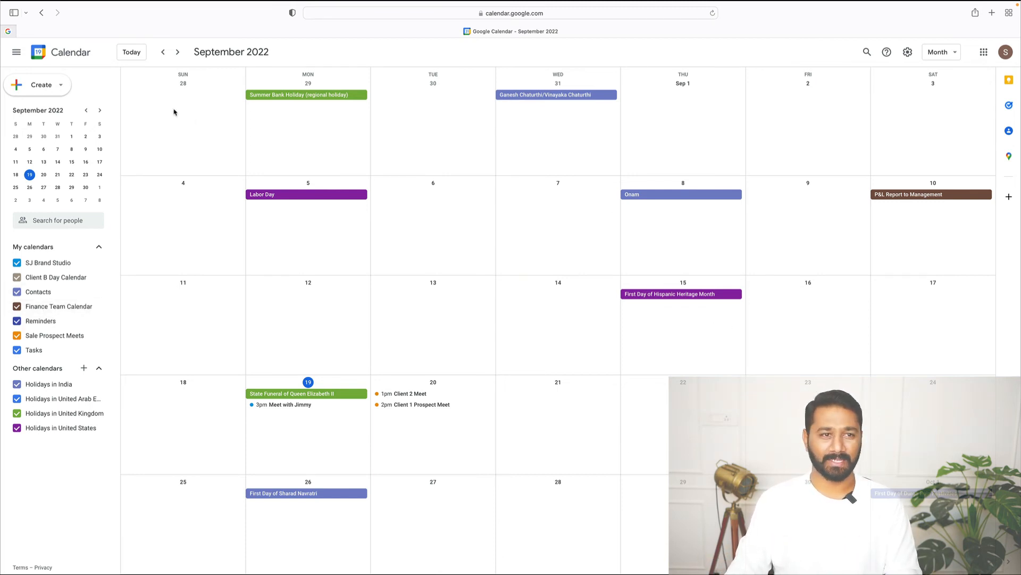
- Check the recurring P&L Report to Management event in the months of October, November and December 2022
{"action": "left_click", "coordinate": [180, 52]}
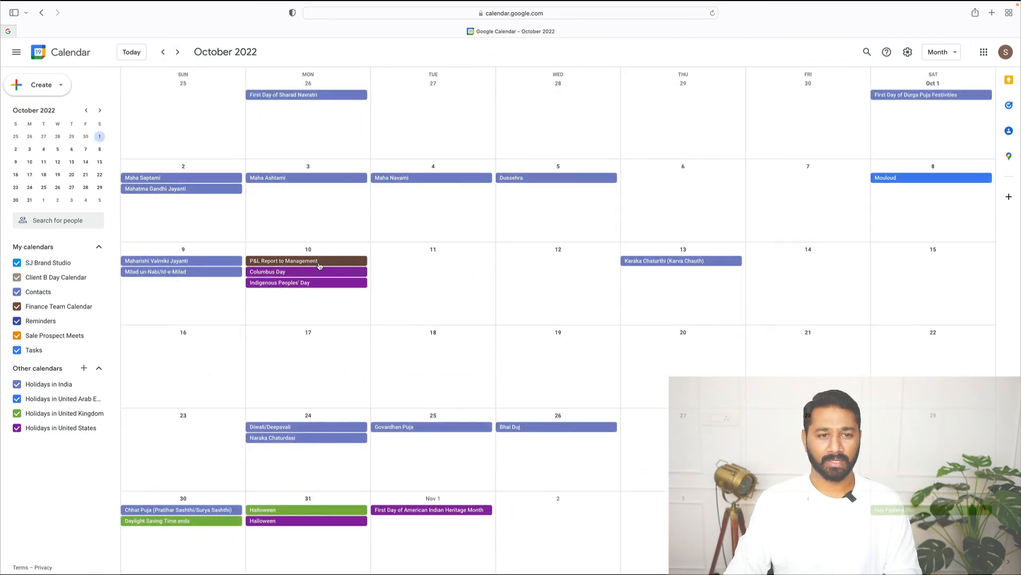
{"action": "left_click", "coordinate": [177, 52]}
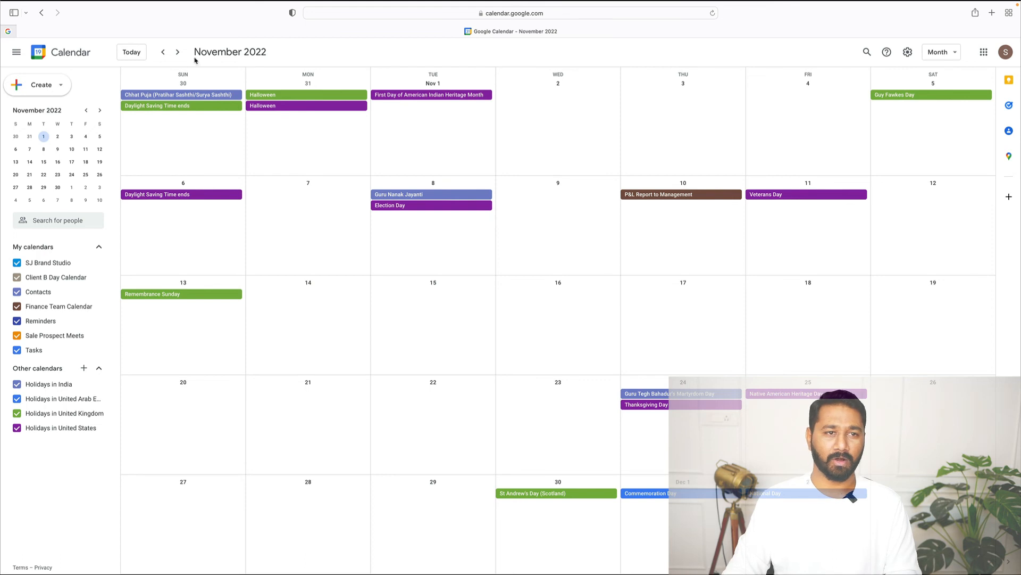
{"action": "left_click", "coordinate": [178, 52]}
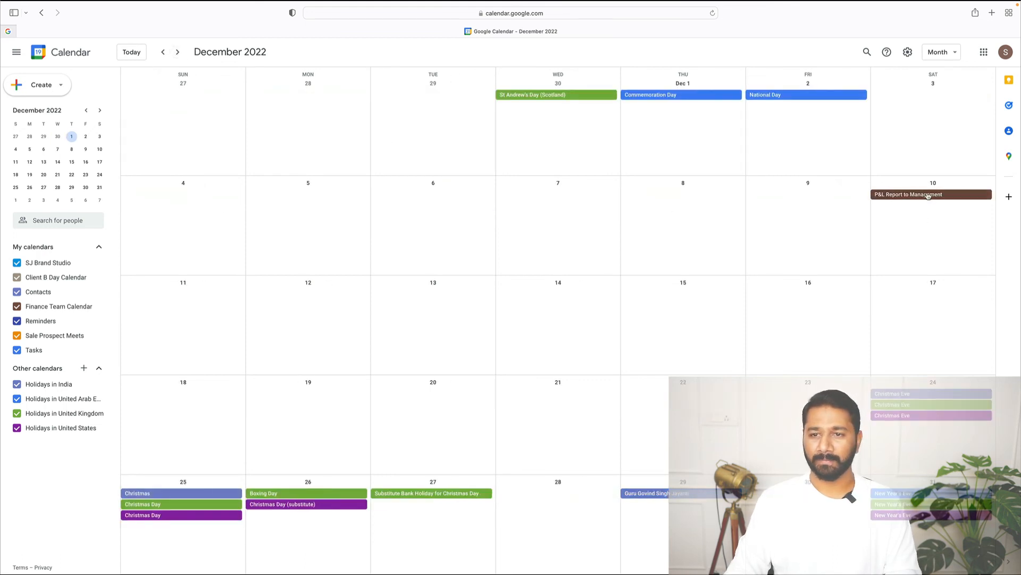
- Switch to the Schedule view and look through the events from December 2022 to February 2023
{"action": "left_click", "coordinate": [938, 51]}
{"action": "left_click", "coordinate": [942, 140]}
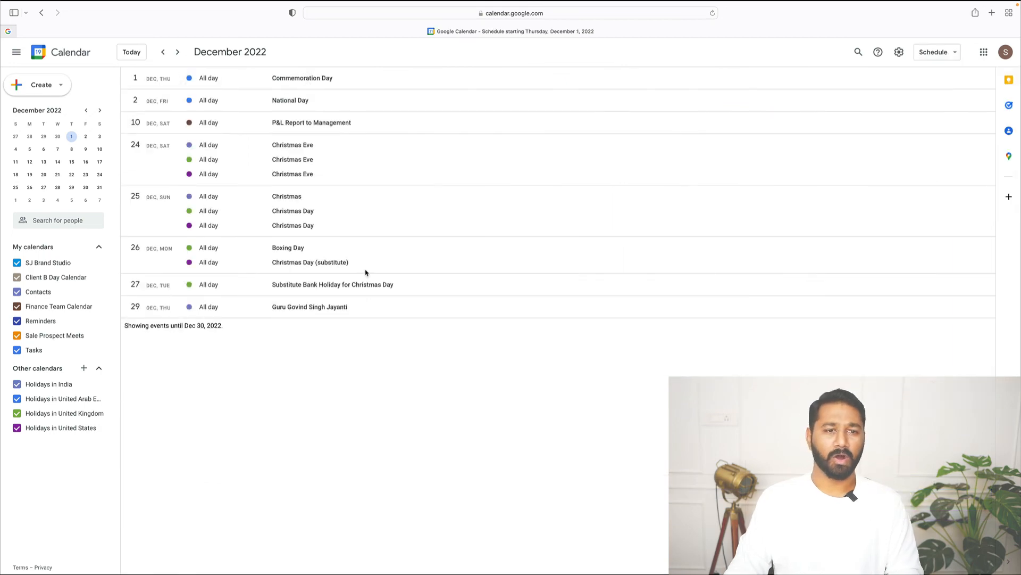
{"action": "scroll", "coordinate": [455, 406], "scroll_direction": "down", "scroll_amount": 5}
{"action": "scroll", "coordinate": [455, 405], "scroll_direction": "up", "scroll_amount": 5}
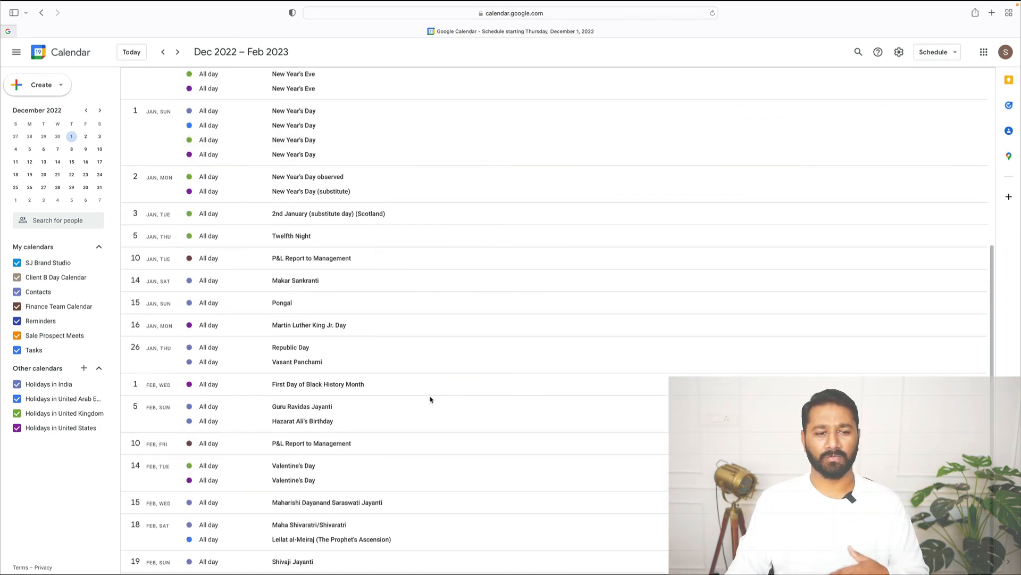
{"action": "scroll", "coordinate": [428, 398], "scroll_direction": "down", "scroll_amount": 5}
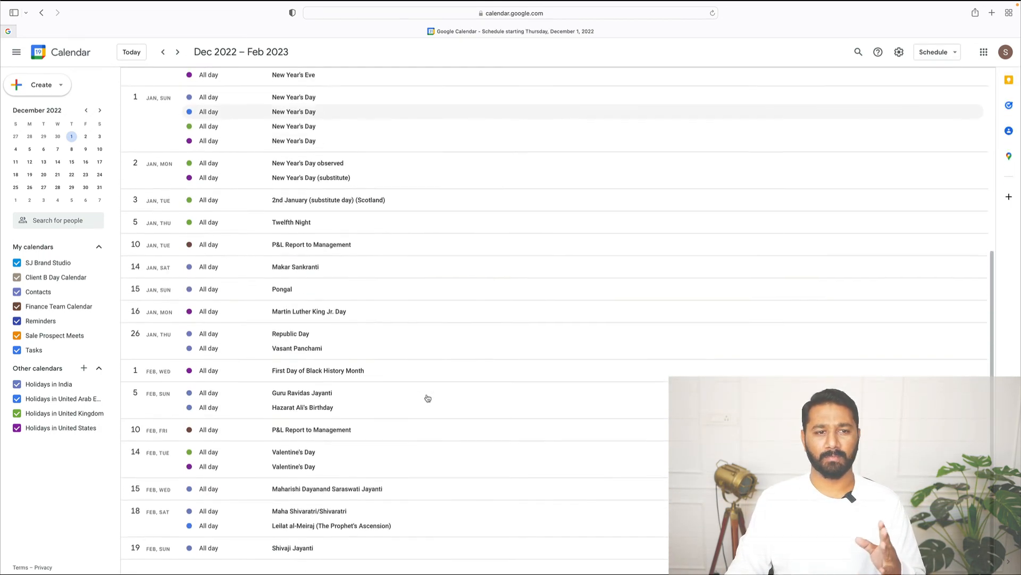
{"action": "scroll", "coordinate": [428, 398], "scroll_direction": "up", "scroll_amount": 5}
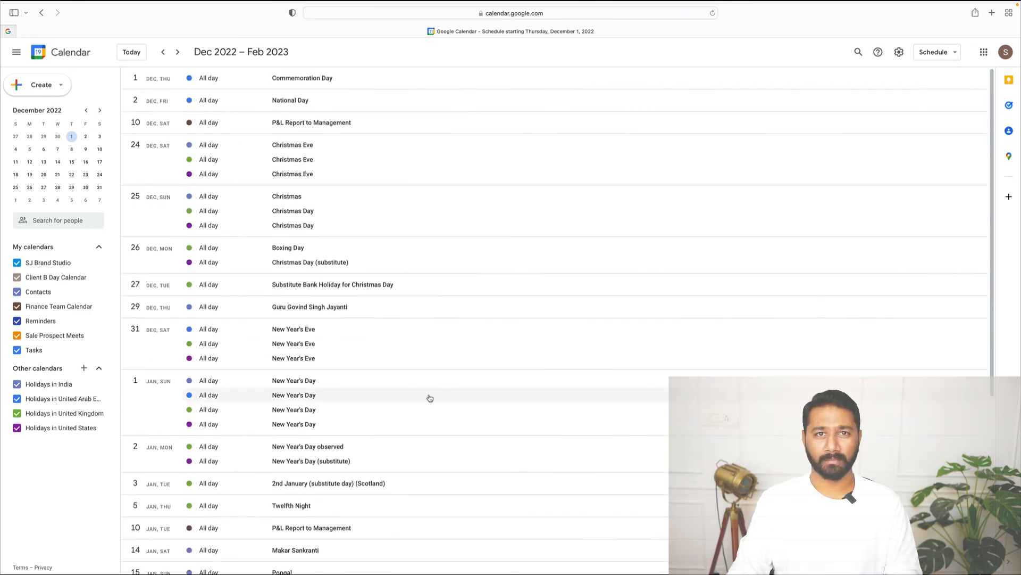